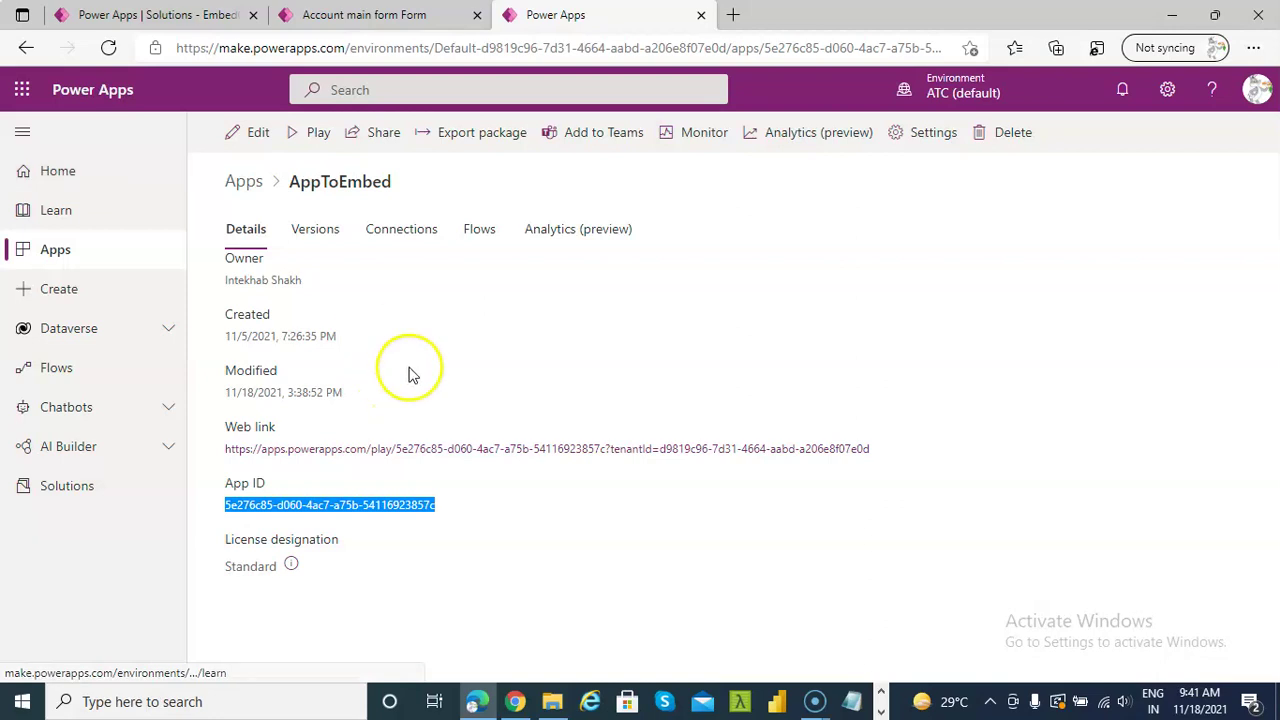
Open the Account main form in the classic editor and review the Canvas app control settings of the MyCustom field.
{"action": "left_click", "coordinate": [432, 14]}
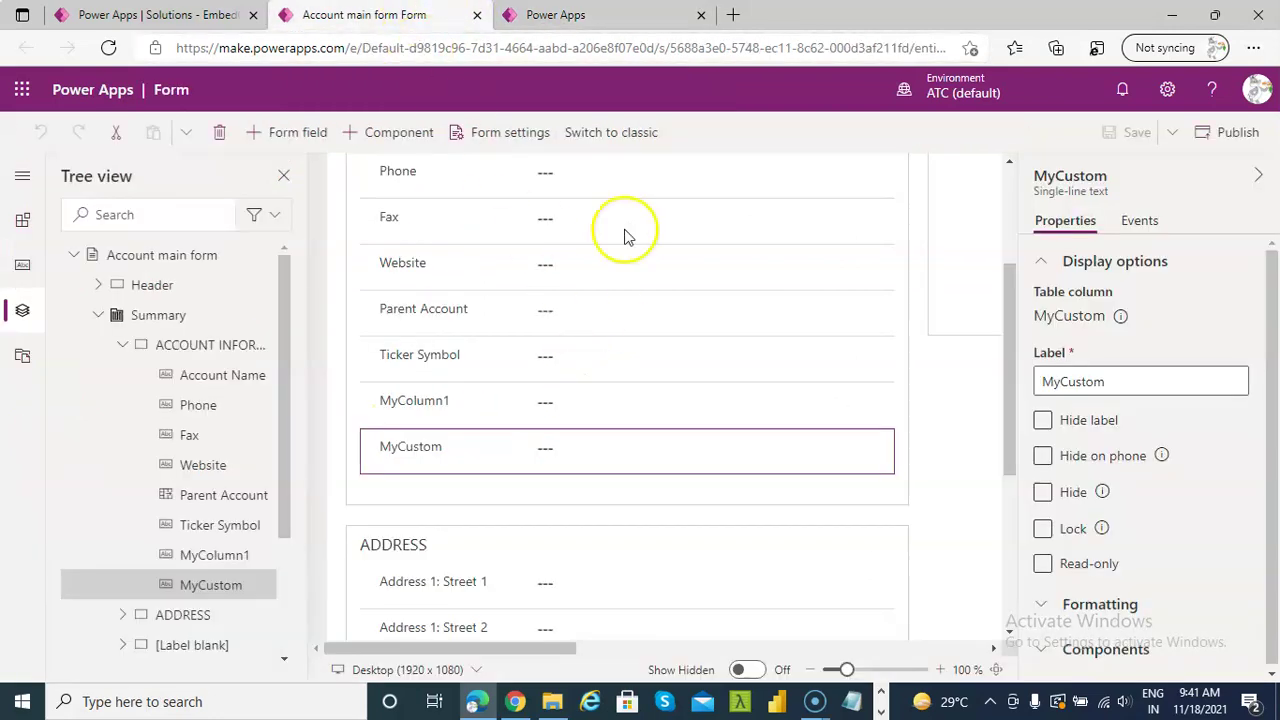
{"action": "left_click", "coordinate": [611, 140]}
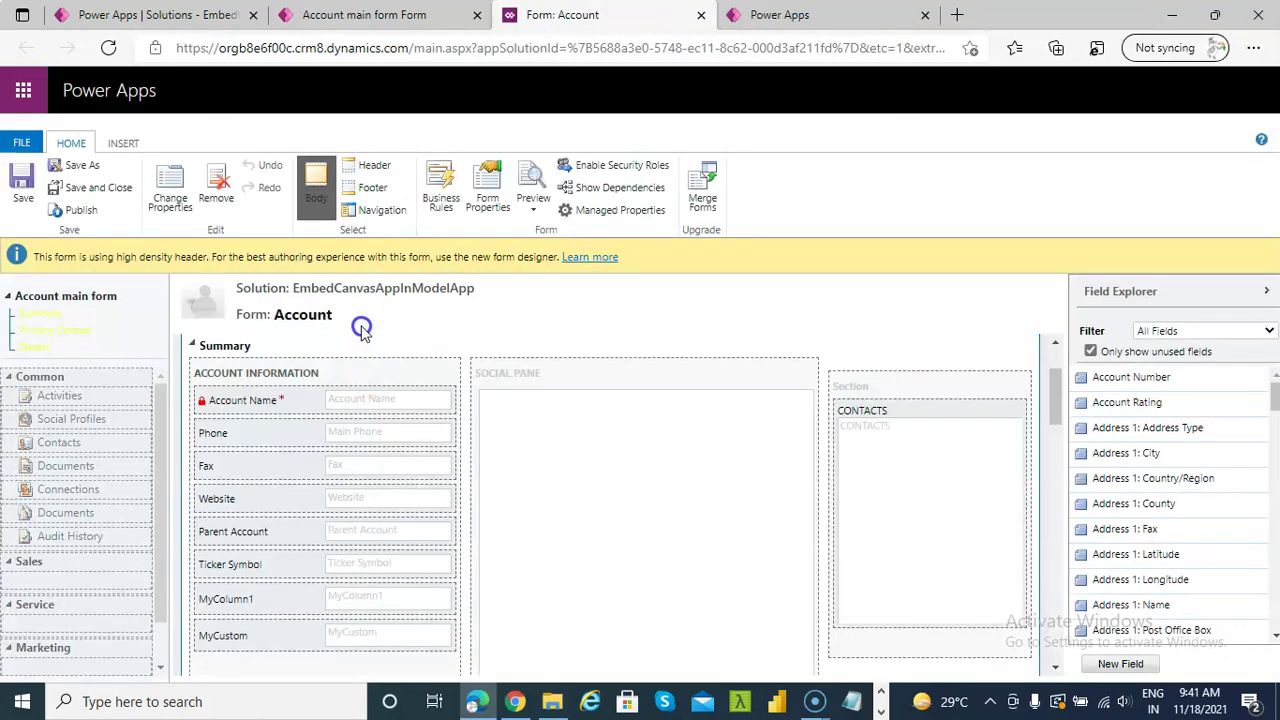
{"action": "scroll", "coordinate": [330, 520], "scroll_direction": "down", "scroll_amount": 1}
{"action": "left_click", "coordinate": [279, 588]}
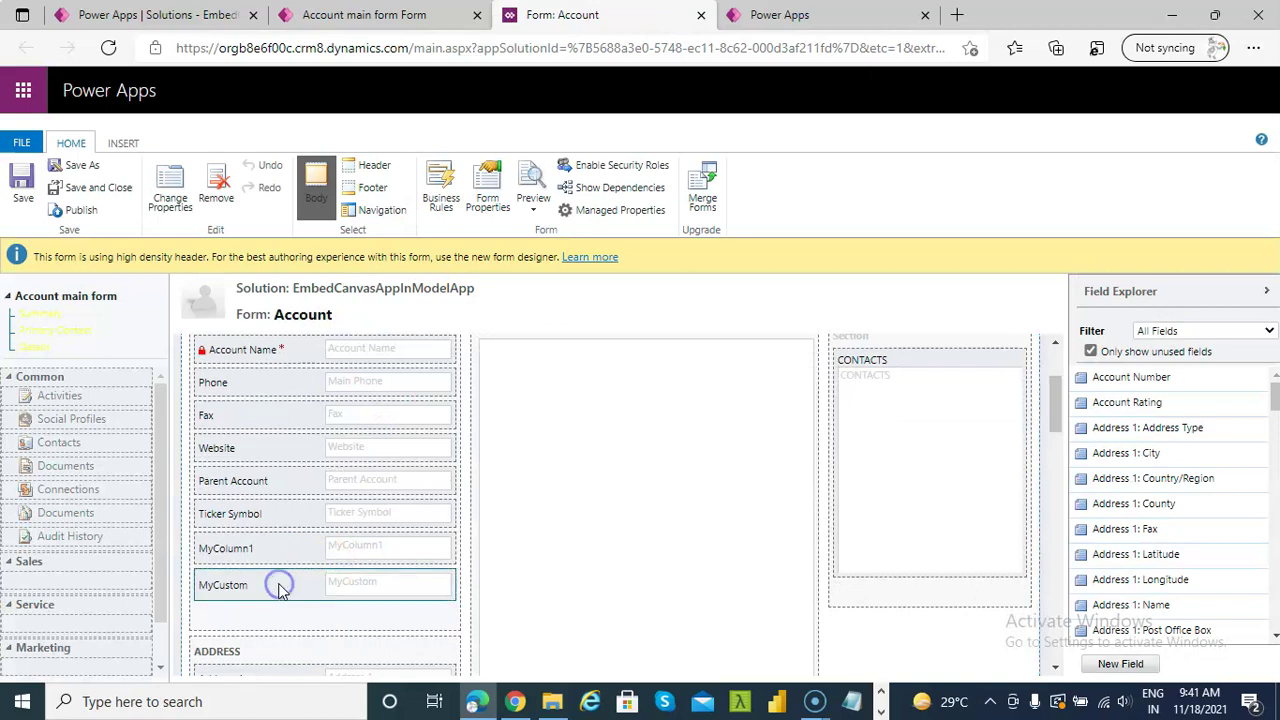
{"action": "left_click", "coordinate": [170, 195]}
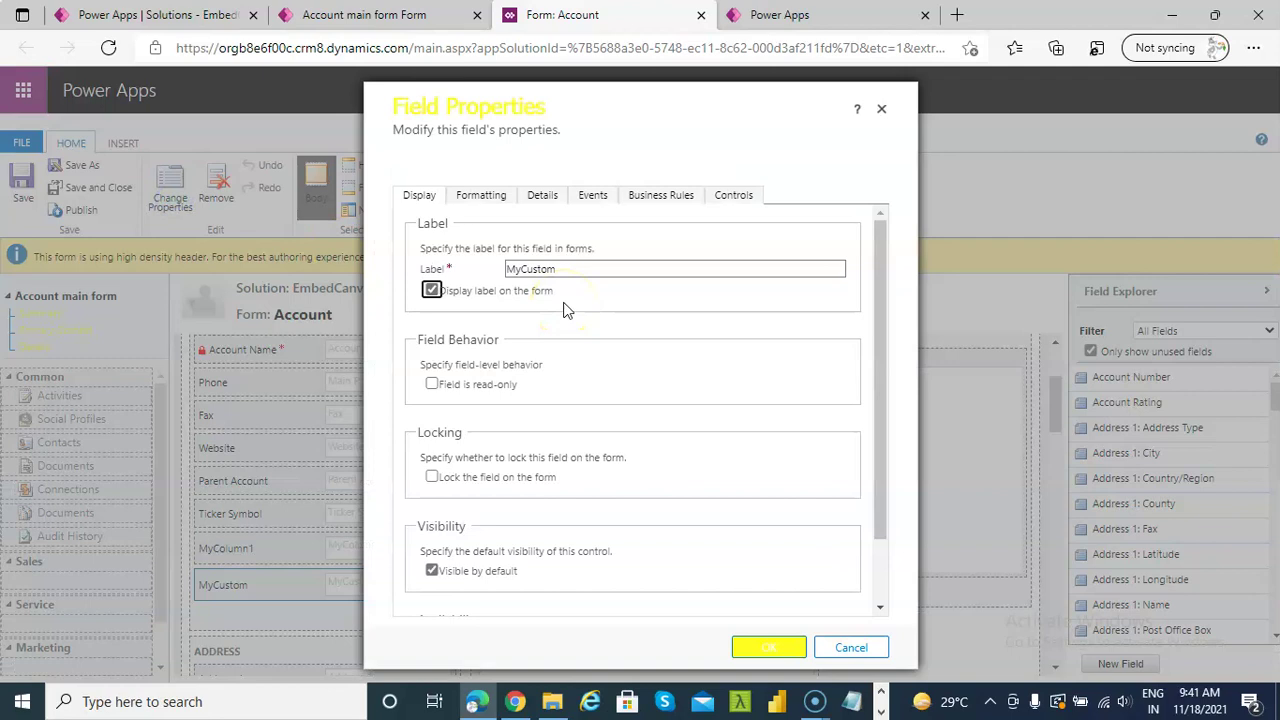
{"action": "left_click", "coordinate": [736, 195]}
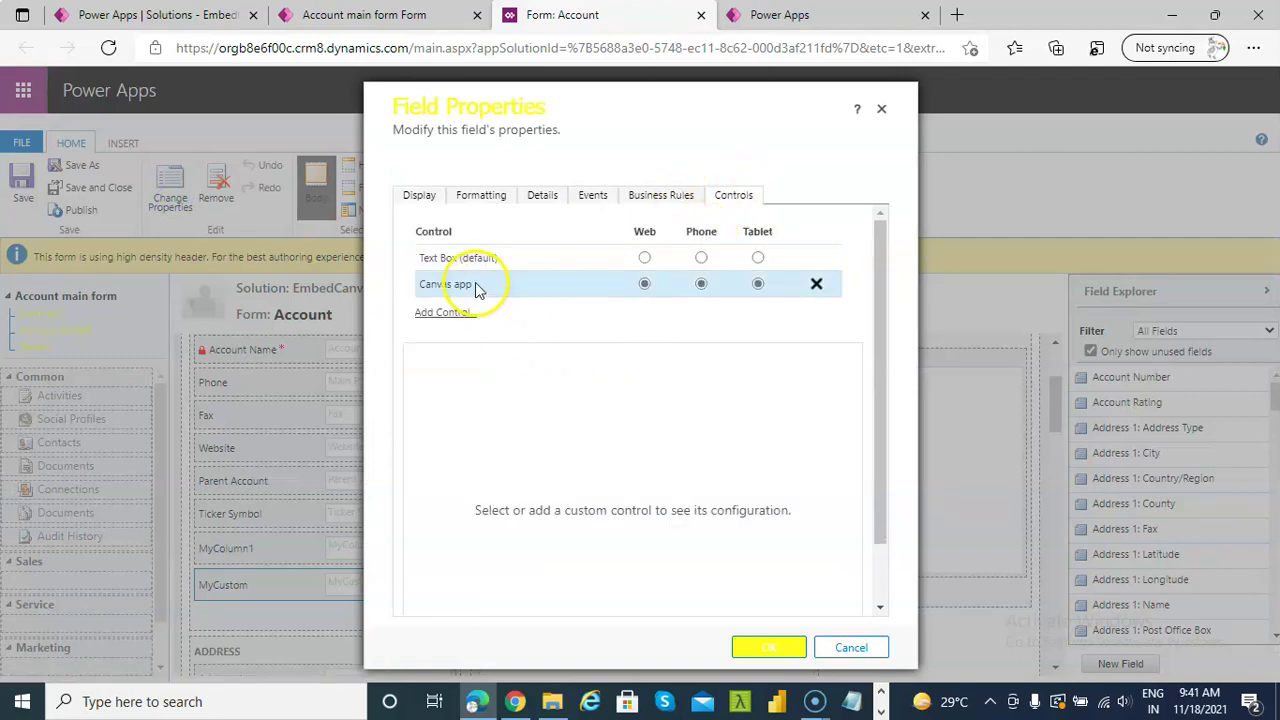
{"action": "left_click", "coordinate": [595, 287]}
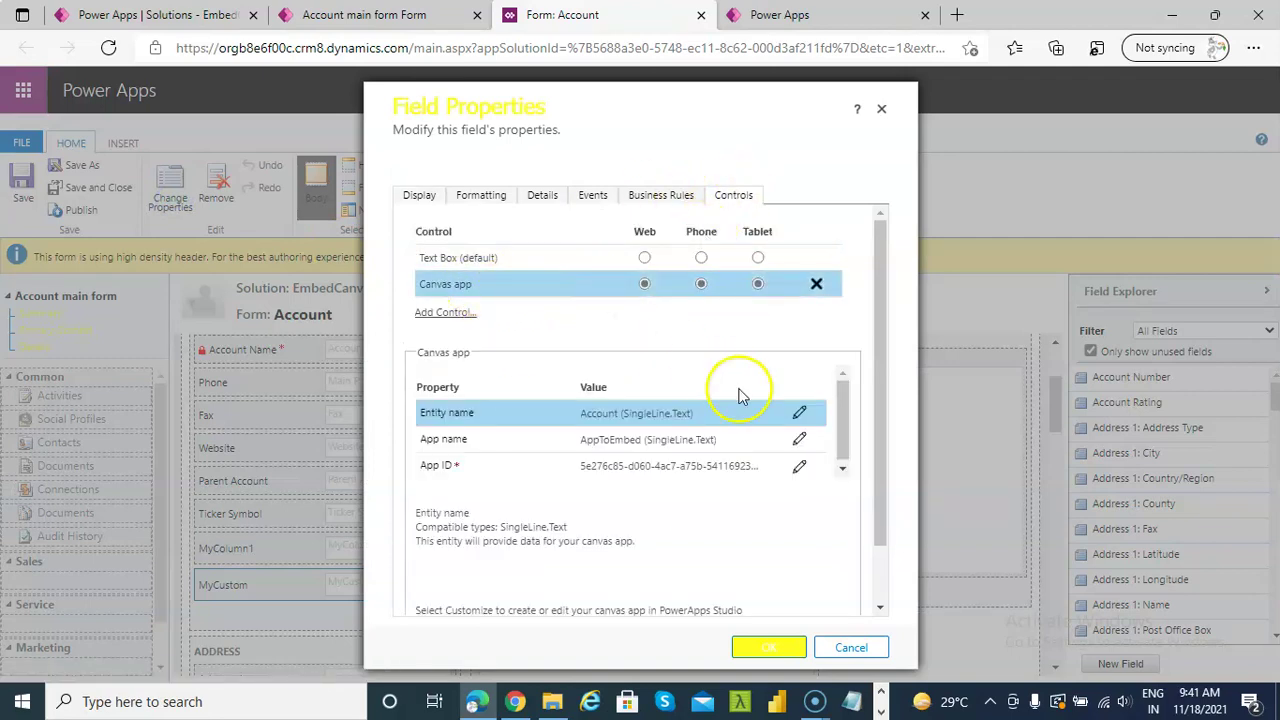
{"action": "left_click", "coordinate": [845, 648]}
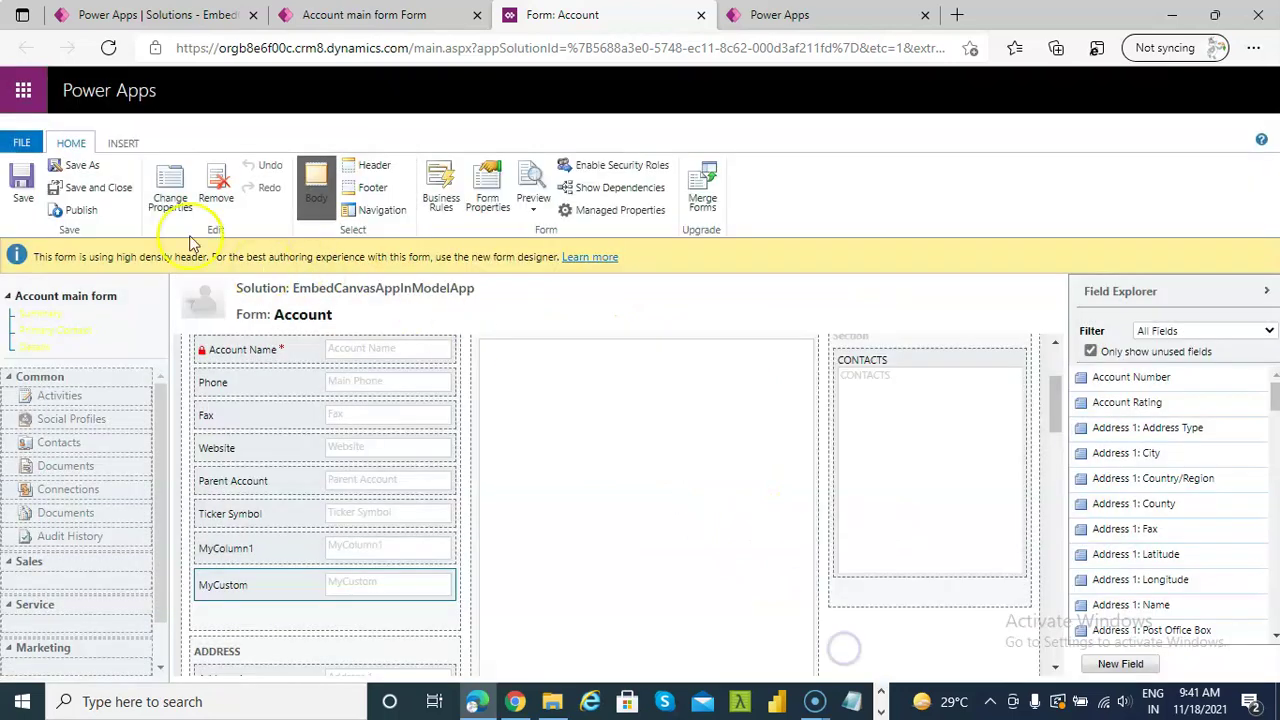
Publish the Account form, then save and close it in the classic editor.
{"action": "left_click", "coordinate": [86, 212]}
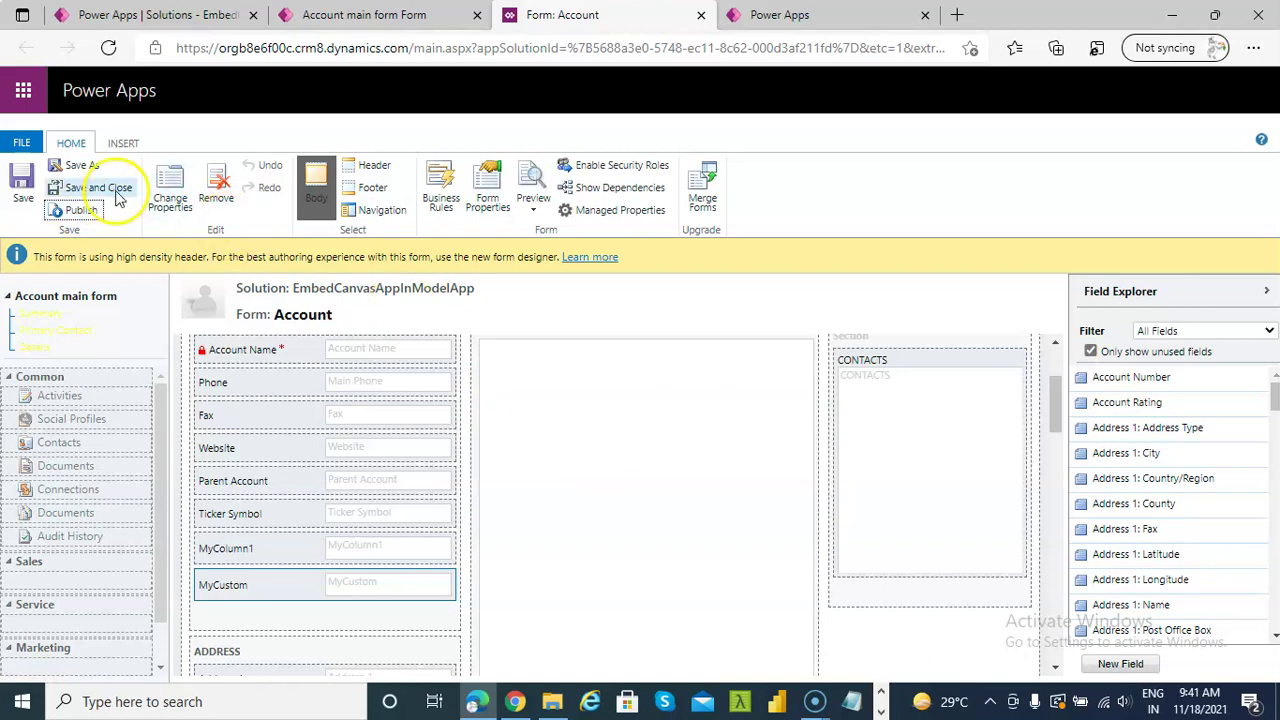
{"action": "left_click", "coordinate": [95, 187]}
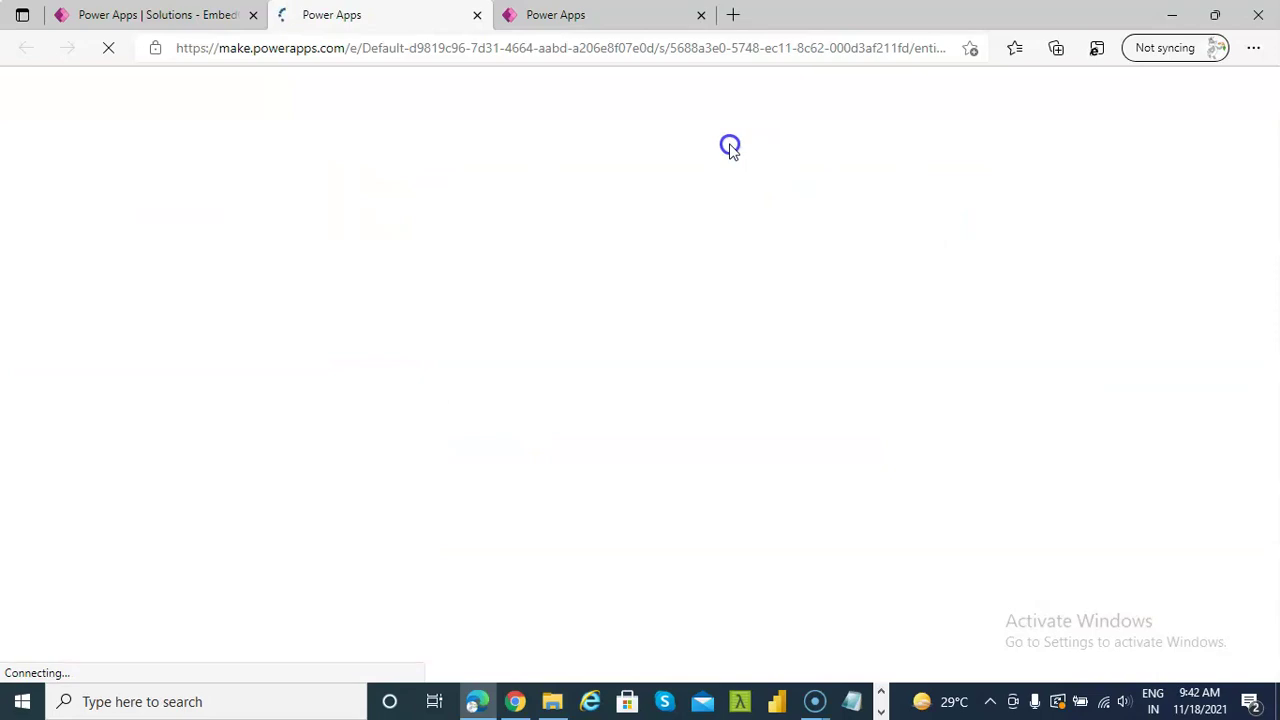
Open the Account record "The New Name" for editing from the table's data in the solution.
{"action": "left_click", "coordinate": [177, 14]}
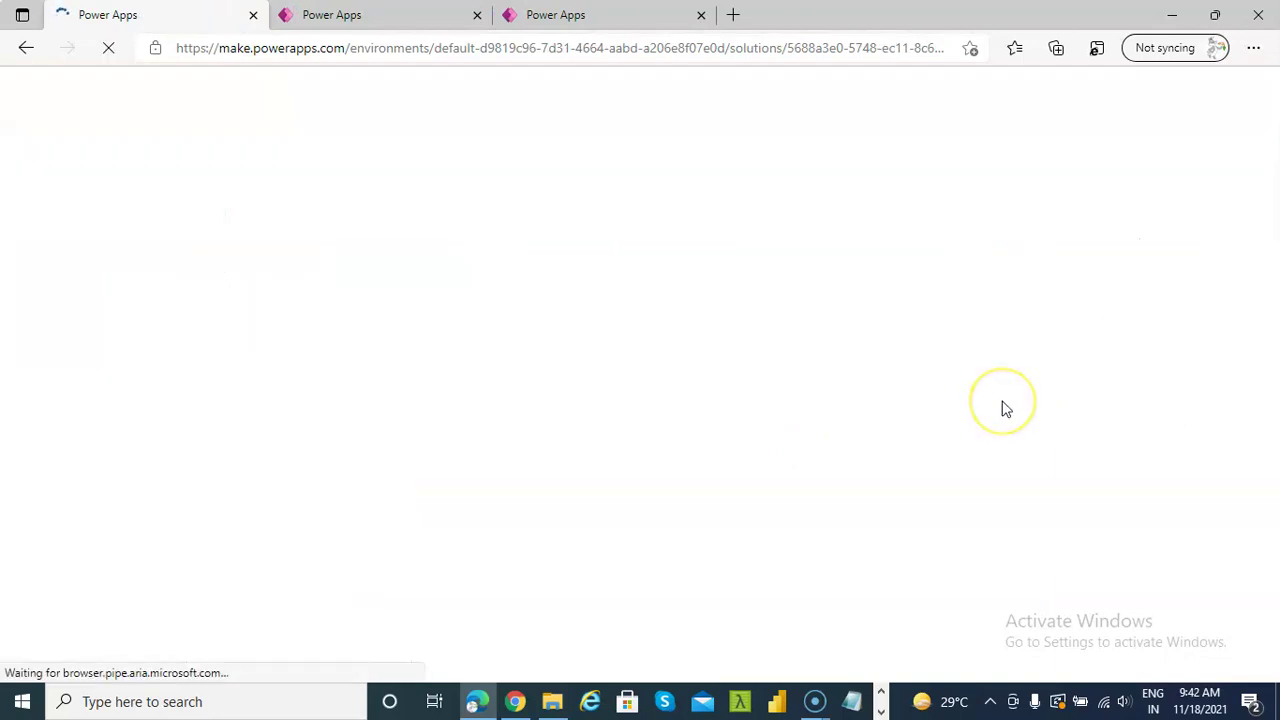
{"action": "left_click", "coordinate": [385, 18]}
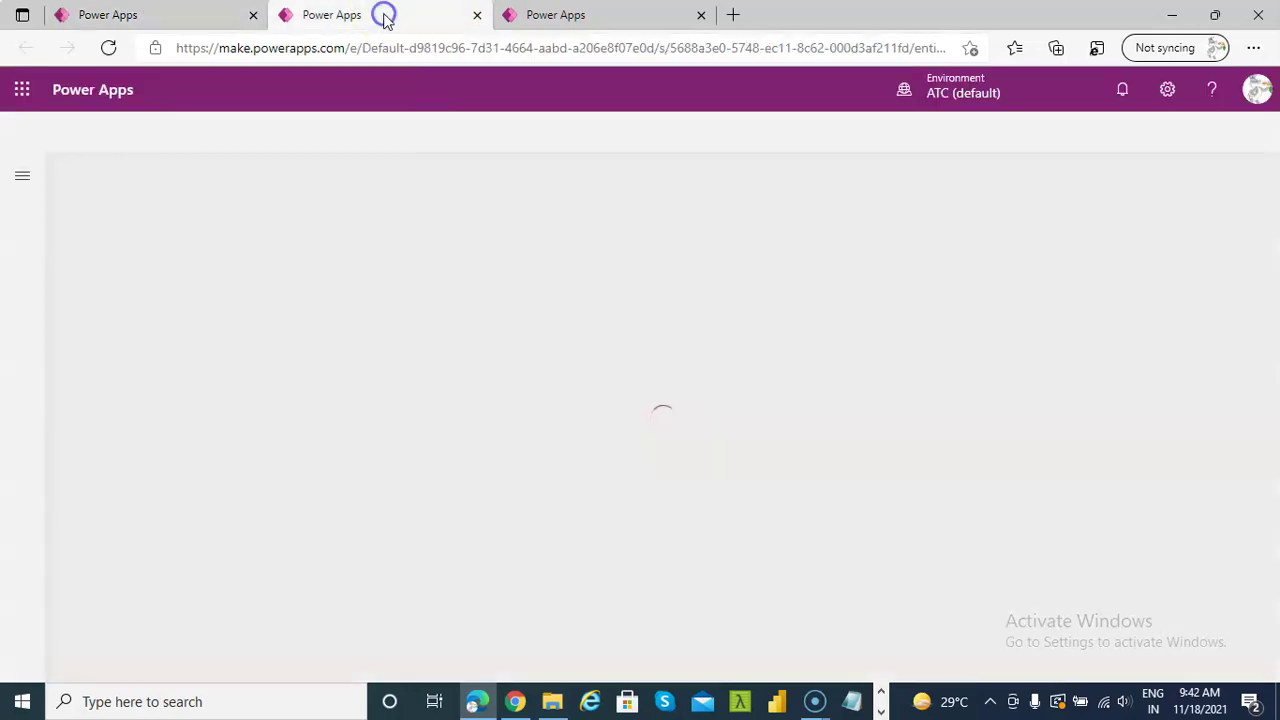
{"action": "left_click", "coordinate": [114, 14]}
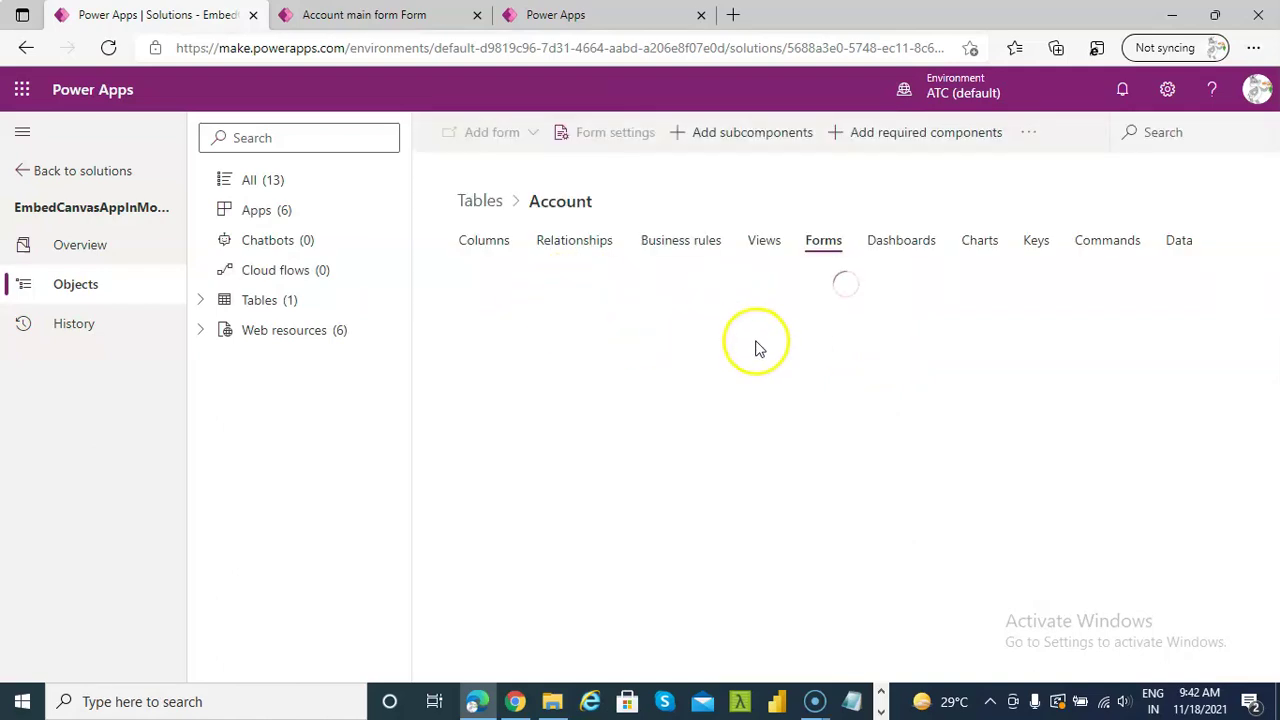
{"action": "left_click", "coordinate": [1180, 240]}
{"action": "left_click", "coordinate": [472, 341]}
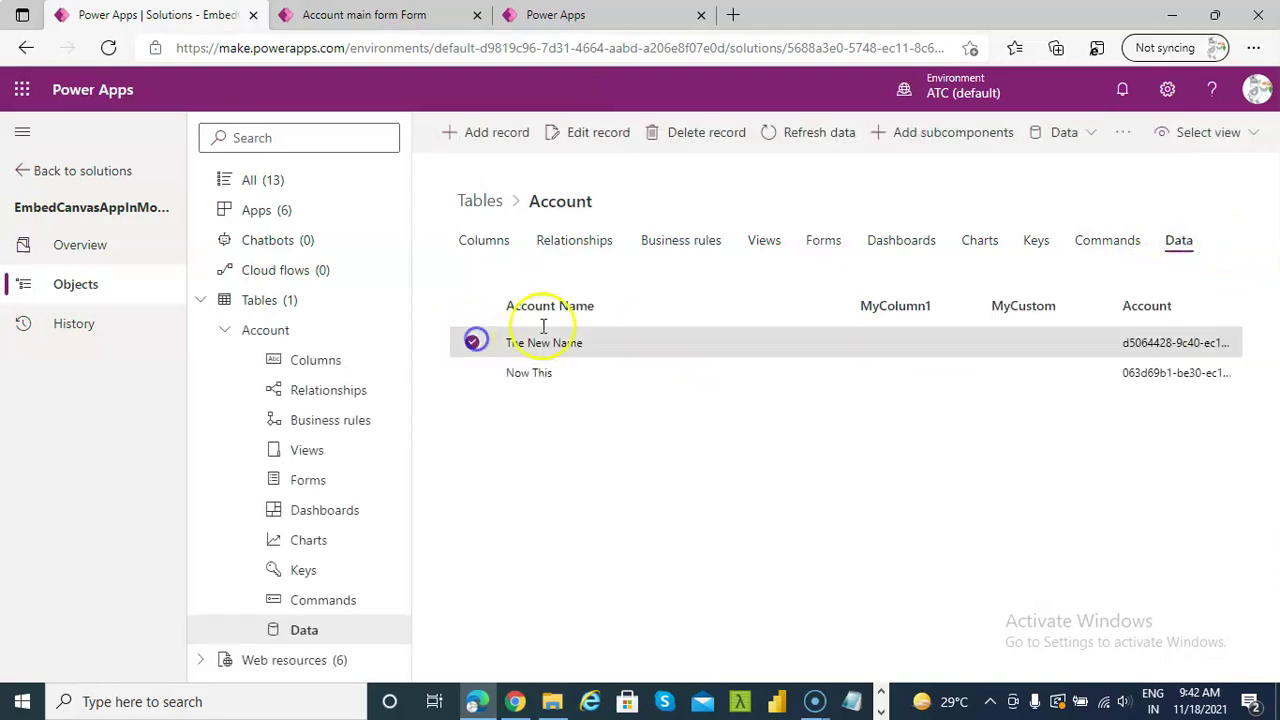
{"action": "left_click", "coordinate": [597, 130]}
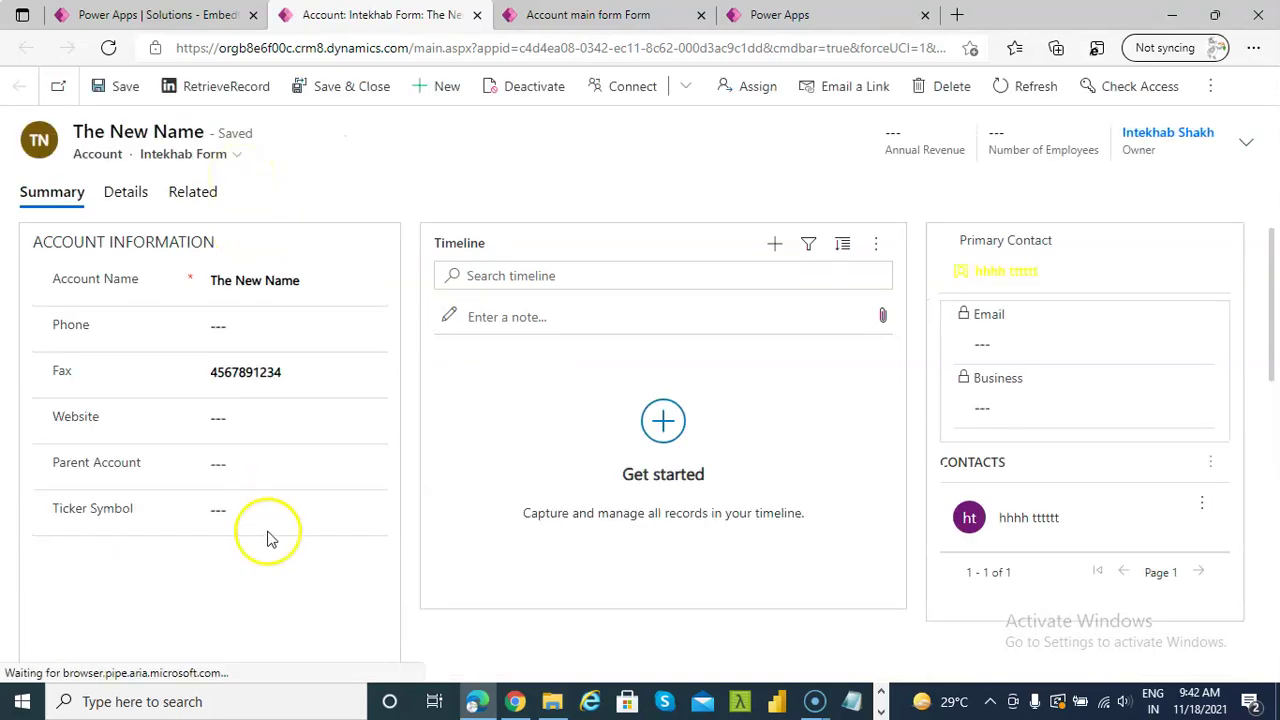
Check the record for embedded canvas apps in its current form, both Account main forms and the Account form.
{"action": "scroll", "coordinate": [266, 534], "scroll_direction": "down", "scroll_amount": 3}
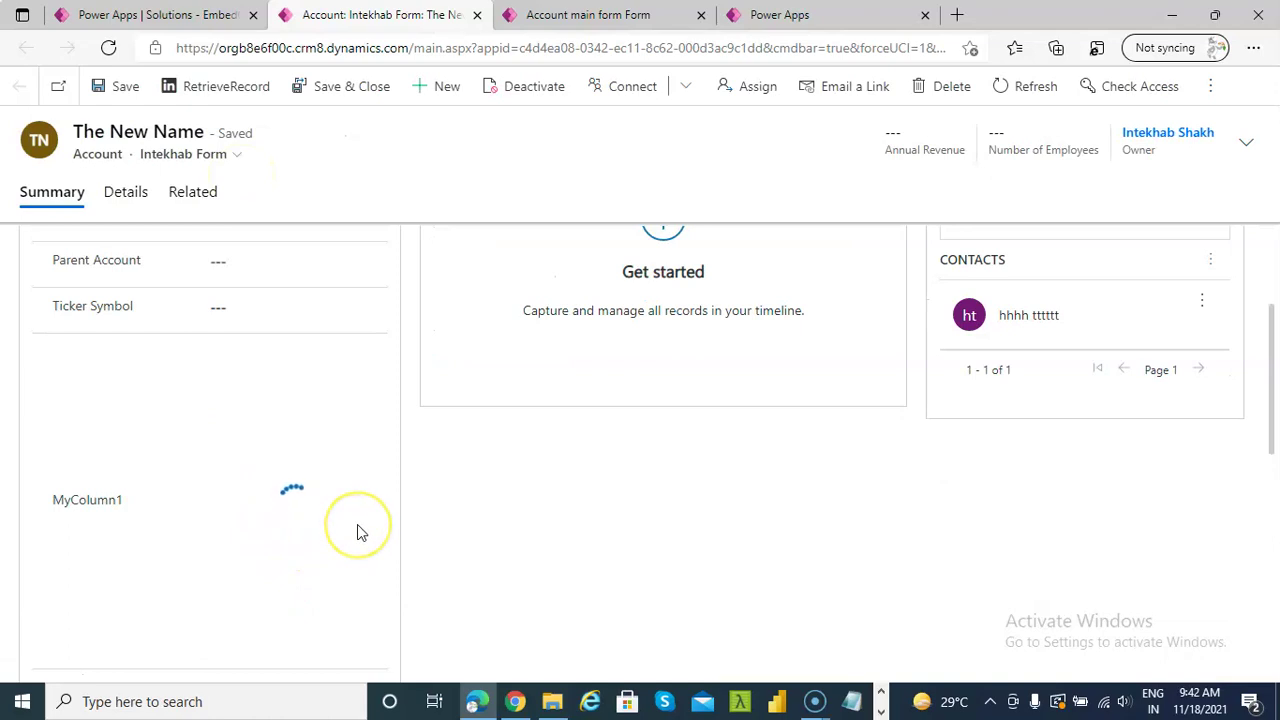
{"action": "left_click", "coordinate": [237, 160]}
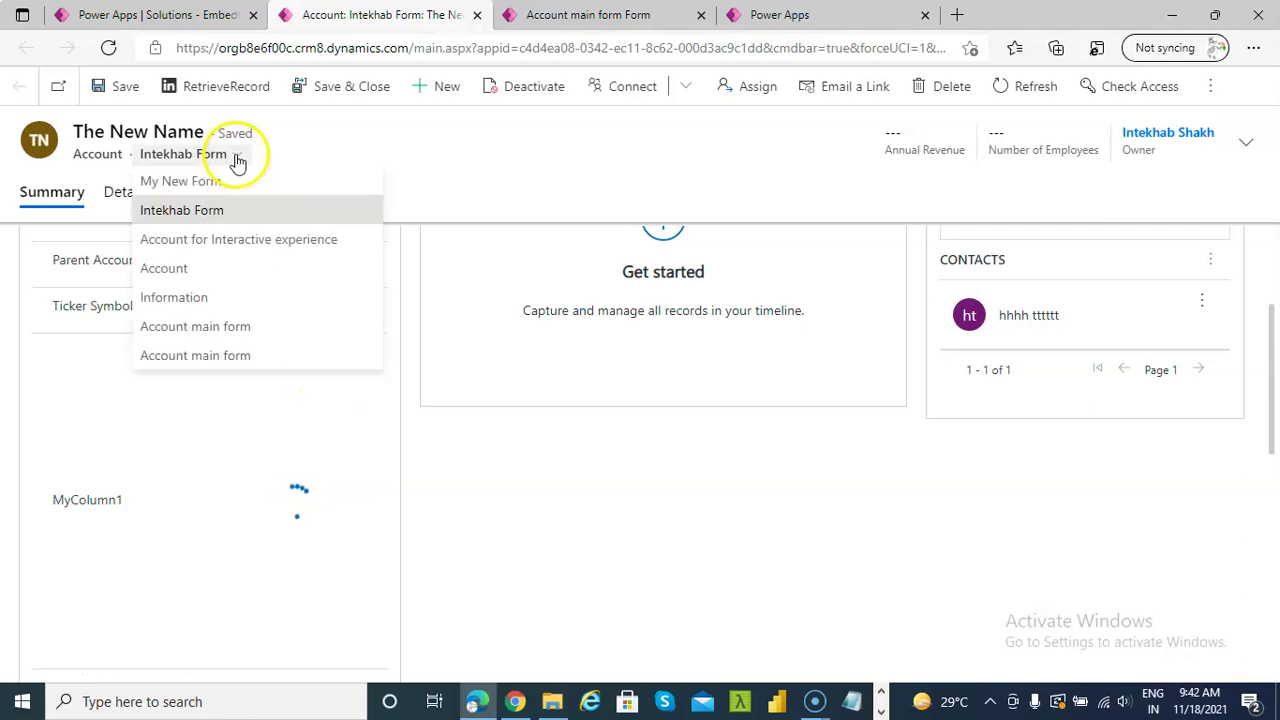
{"action": "left_click", "coordinate": [234, 334]}
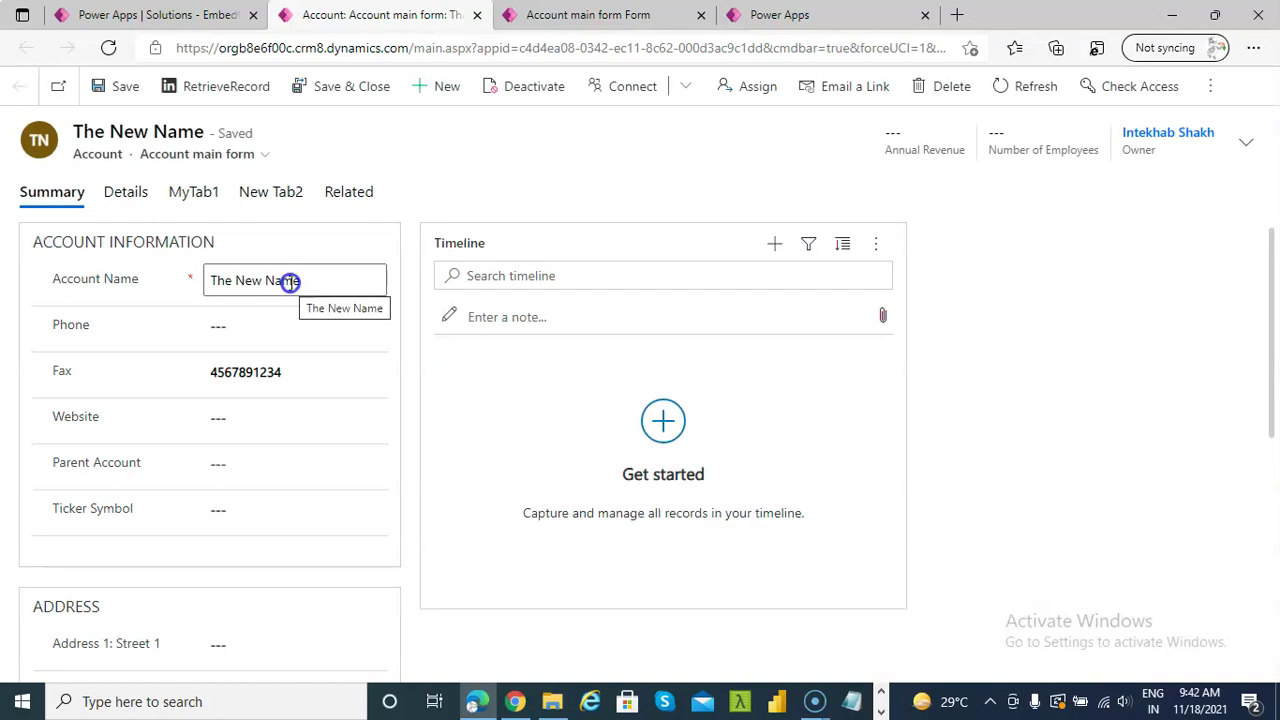
{"action": "left_click", "coordinate": [265, 154]}
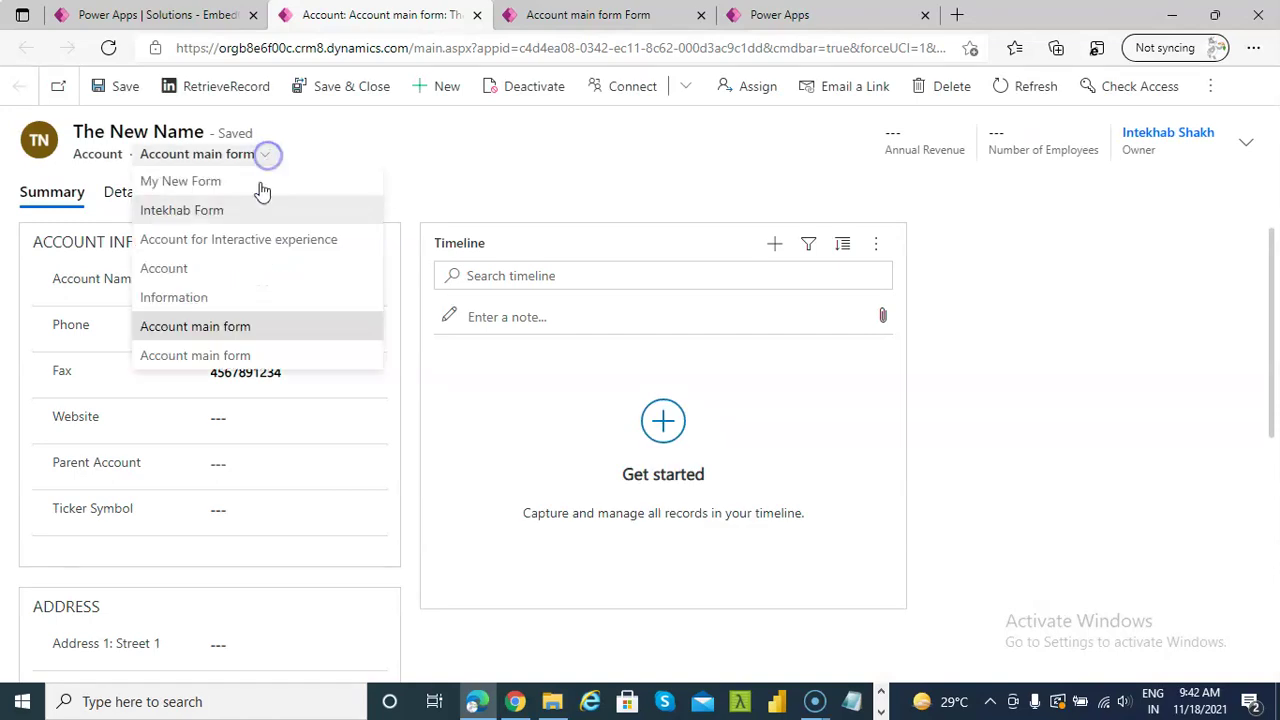
{"action": "left_click", "coordinate": [230, 358]}
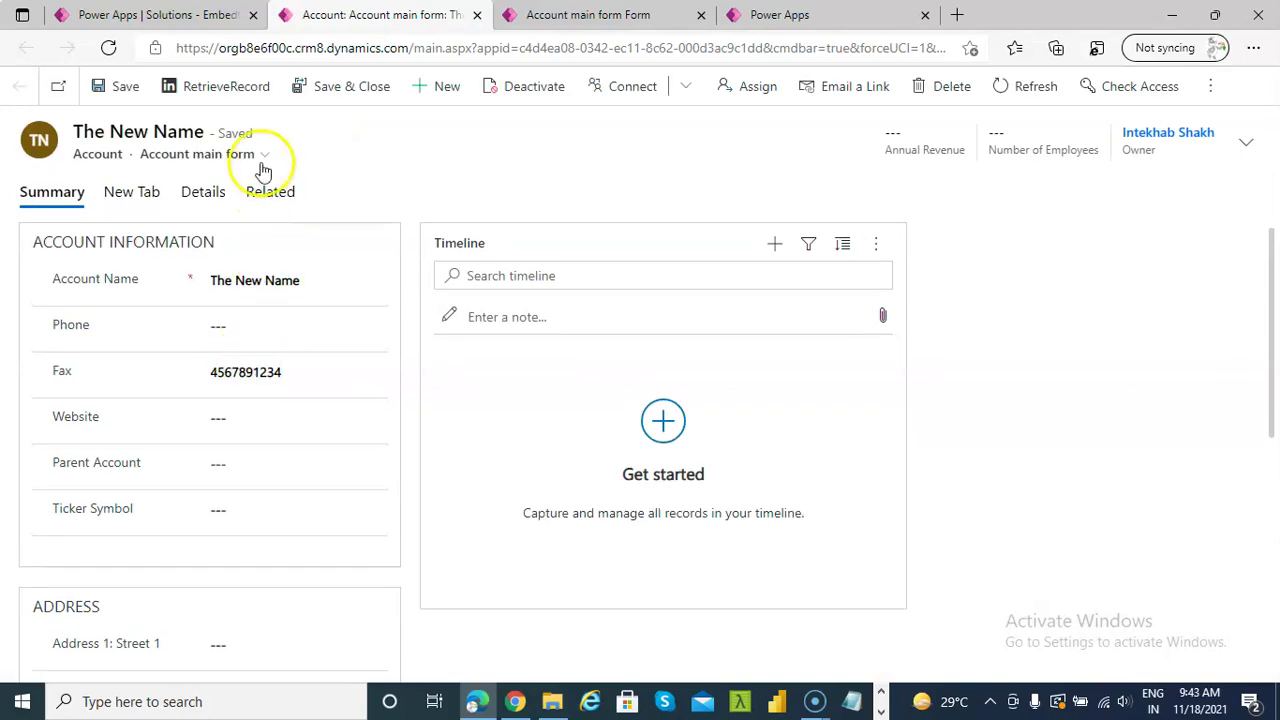
{"action": "left_click", "coordinate": [263, 157]}
{"action": "left_click", "coordinate": [202, 268]}
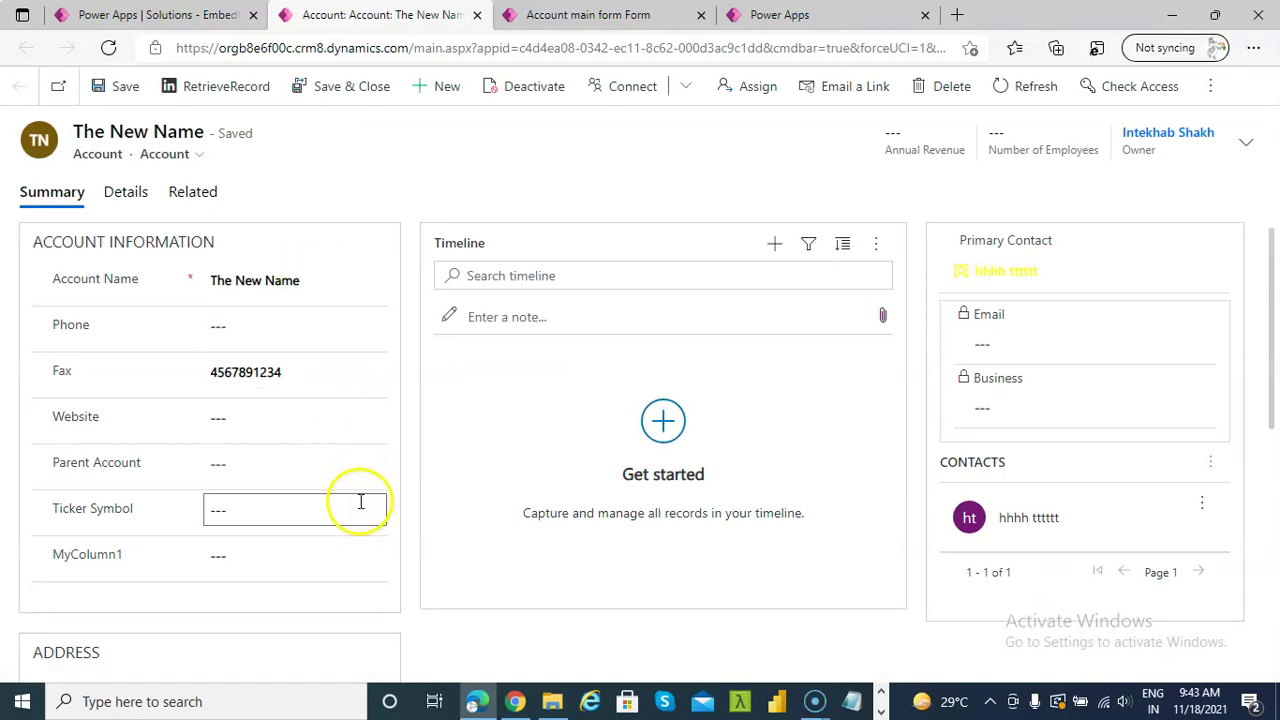
Switch the record back to the custom form that embeds a canvas app in MyColumn1 and bring that field into view.
{"action": "left_click", "coordinate": [192, 154]}
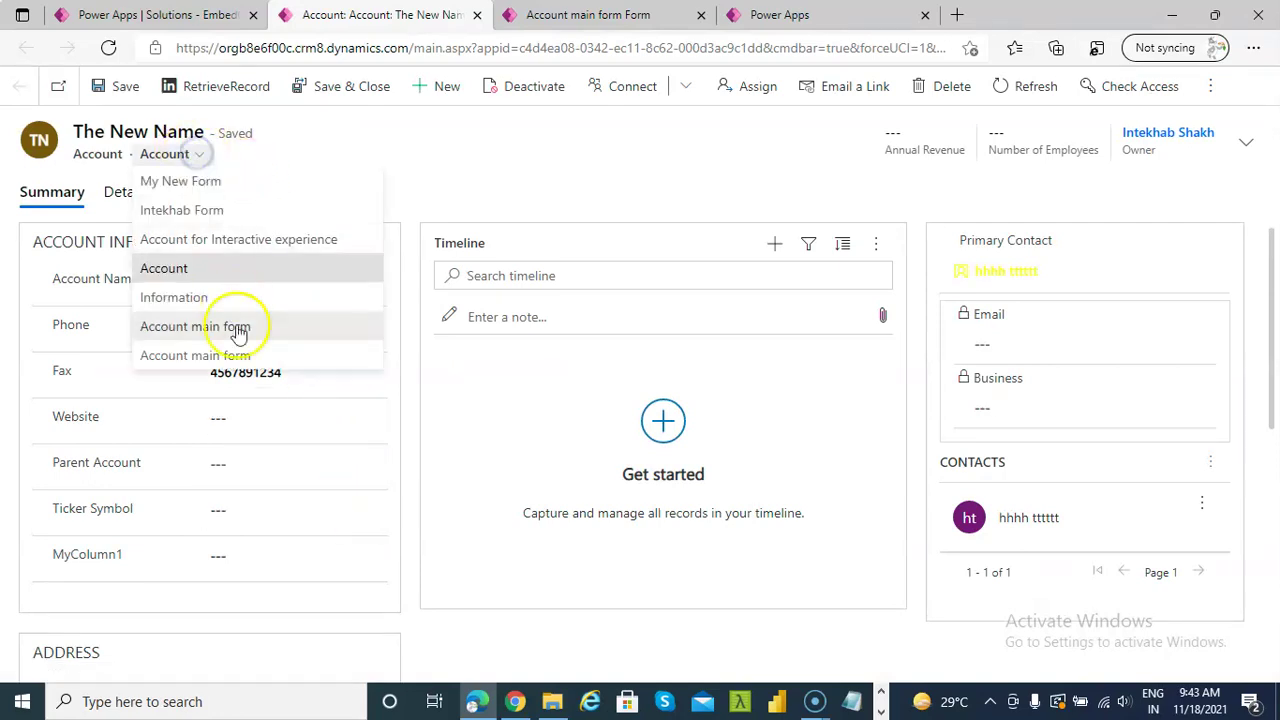
{"action": "left_click", "coordinate": [196, 212]}
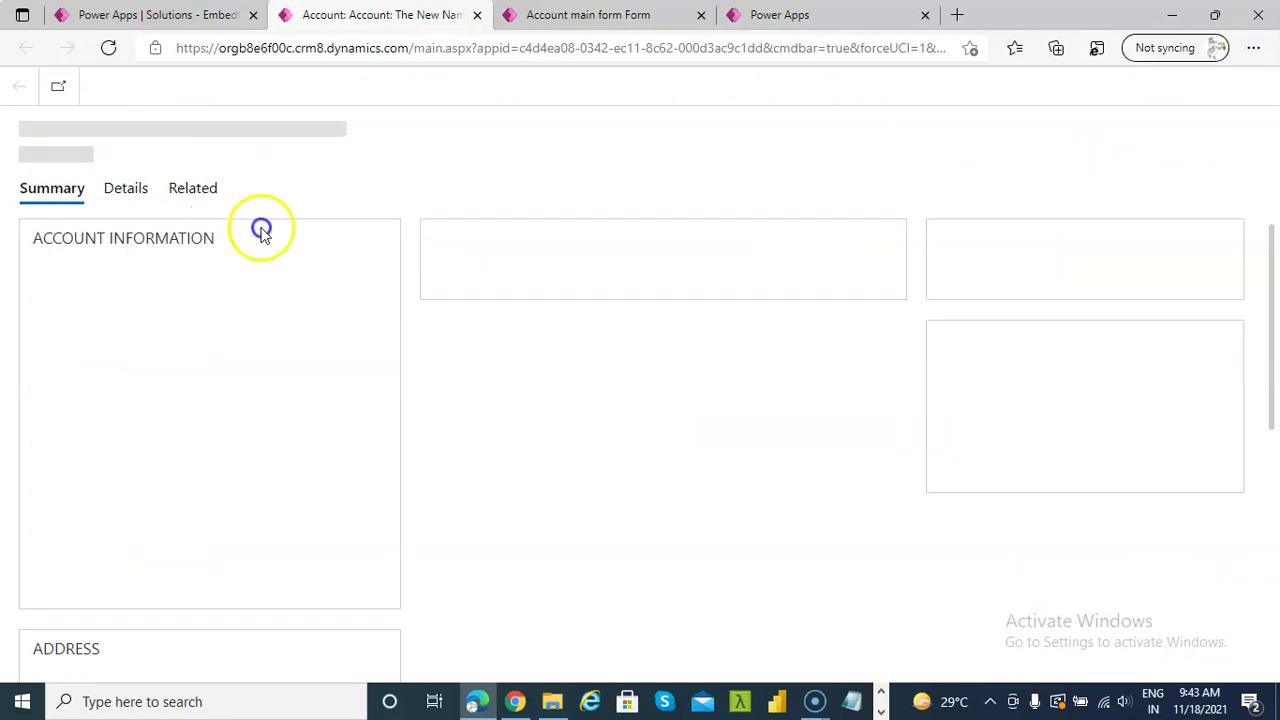
{"action": "scroll", "coordinate": [291, 509], "scroll_direction": "down", "scroll_amount": 5}
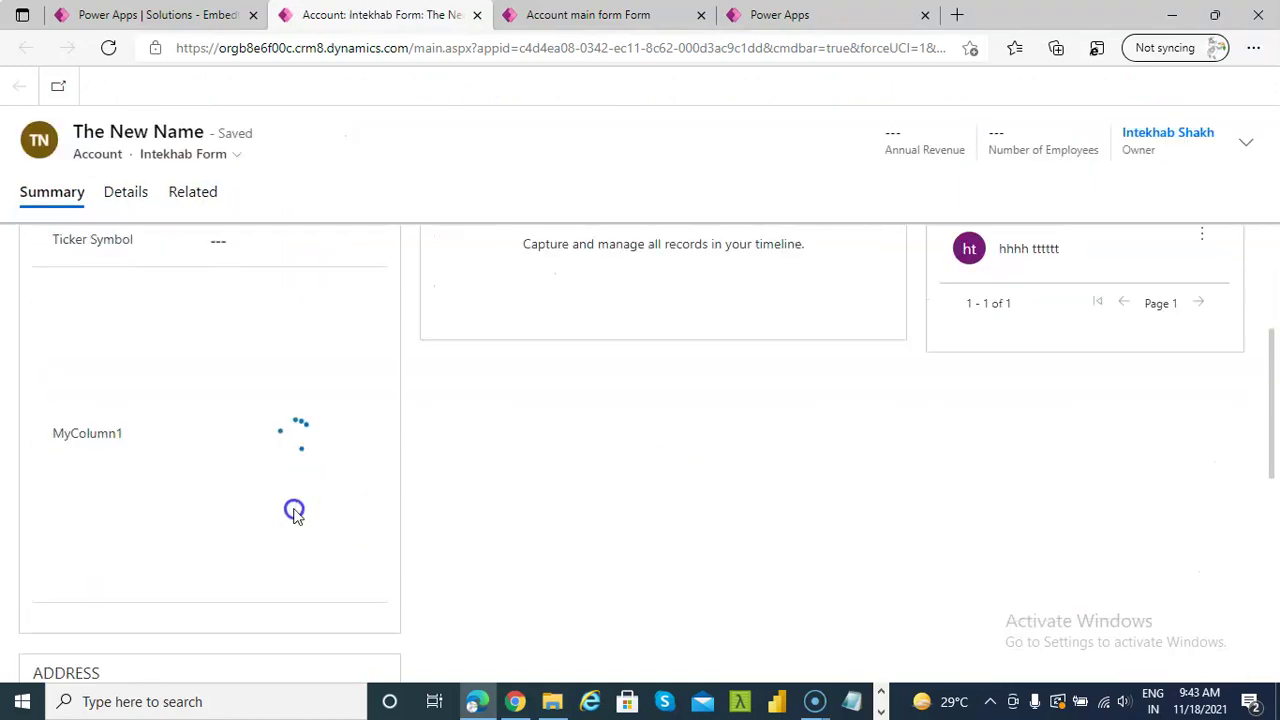
{"action": "scroll", "coordinate": [341, 456], "scroll_direction": "up", "scroll_amount": 2}
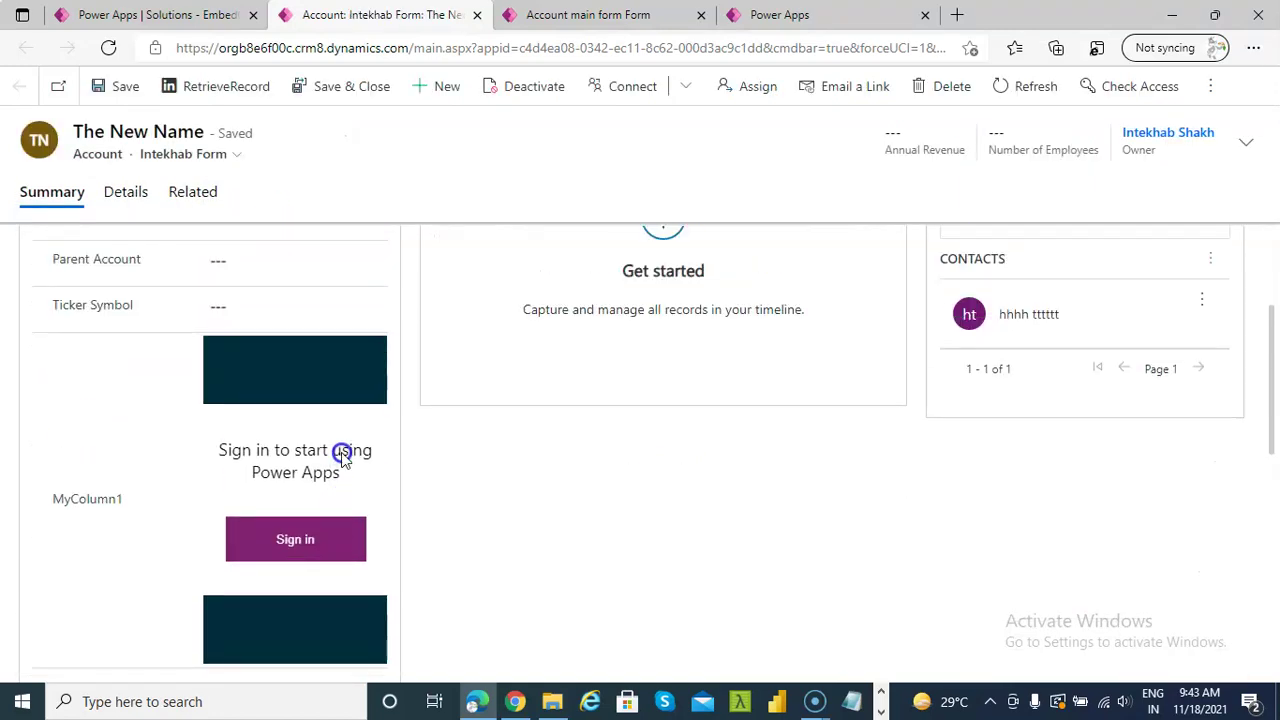
Sign in to the canvas app embedded in MyColumn1 with the first listed account and view its content.
{"action": "left_click", "coordinate": [283, 545]}
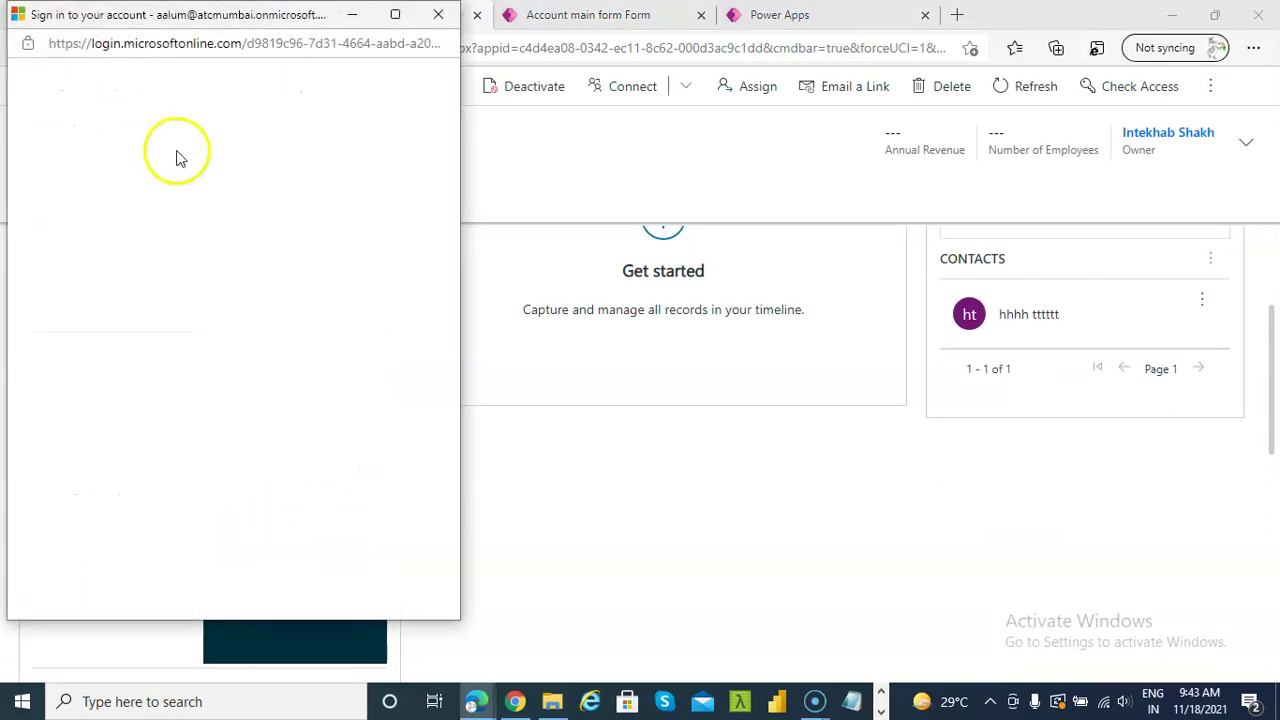
{"action": "left_click", "coordinate": [155, 188]}
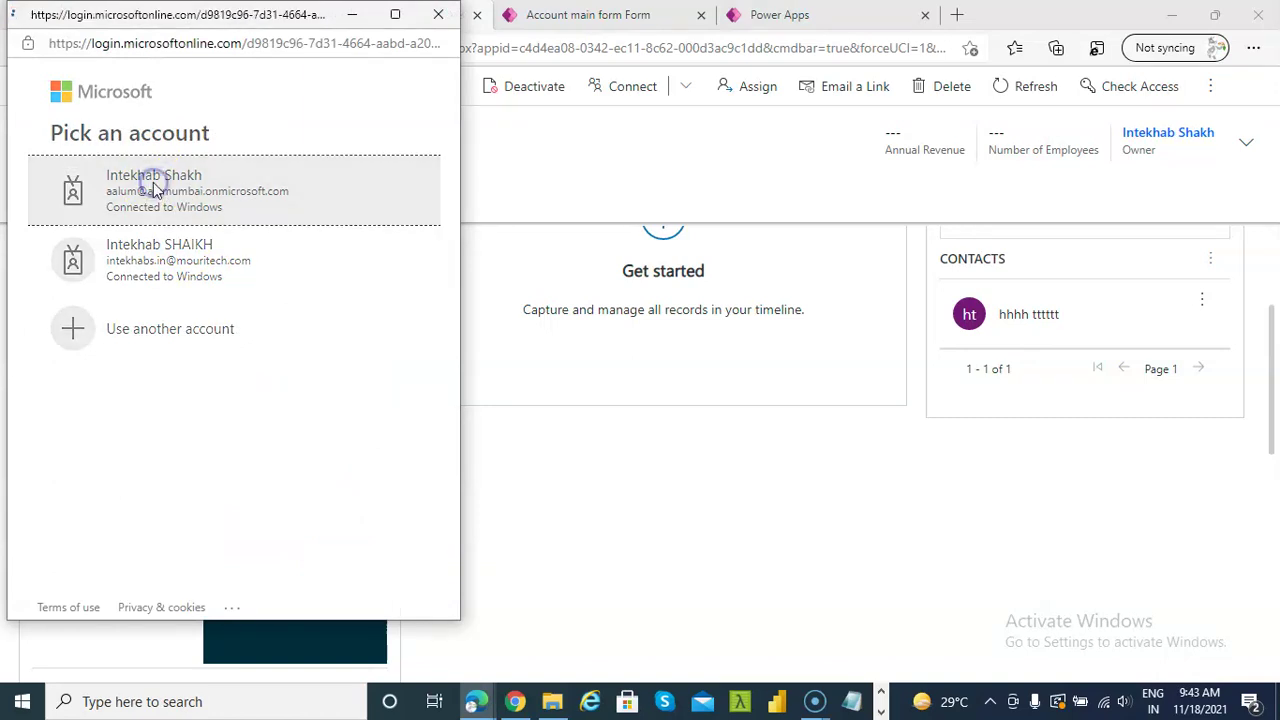
{"action": "left_click", "coordinate": [163, 183]}
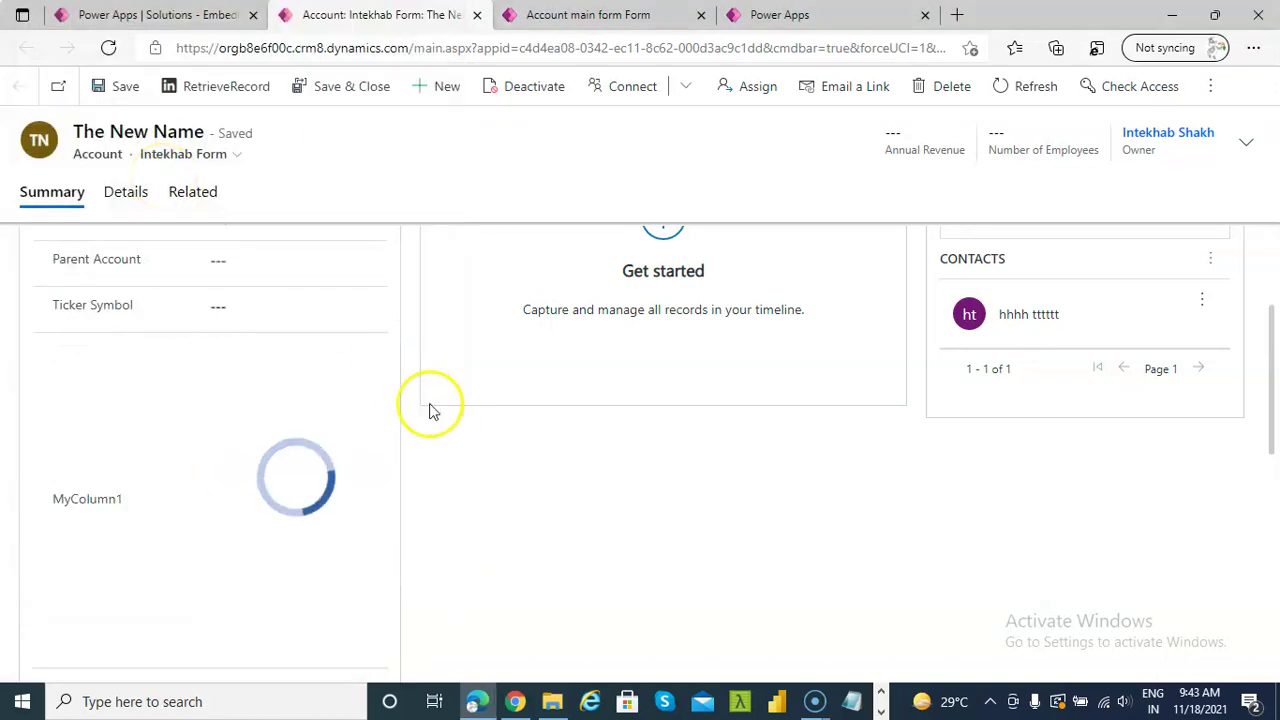
{"action": "scroll", "coordinate": [433, 453], "scroll_direction": "down", "scroll_amount": 1}
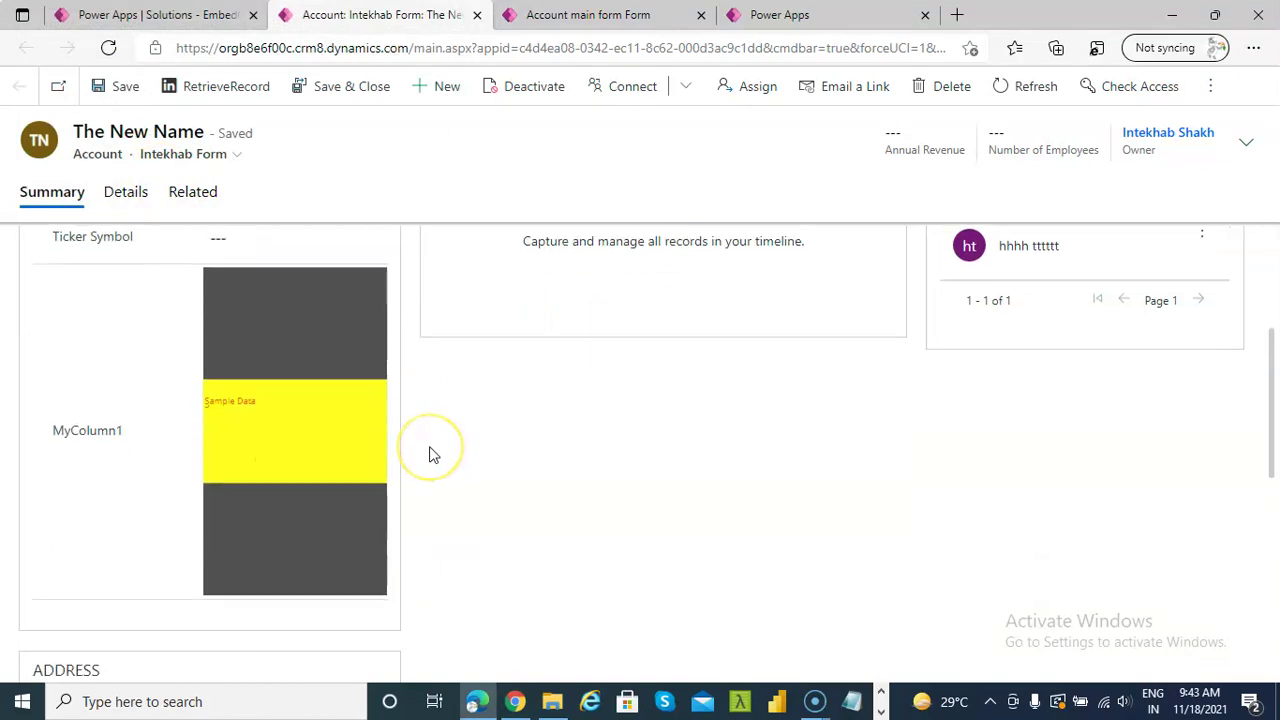
{"action": "scroll", "coordinate": [433, 453], "scroll_direction": "up", "scroll_amount": 3}
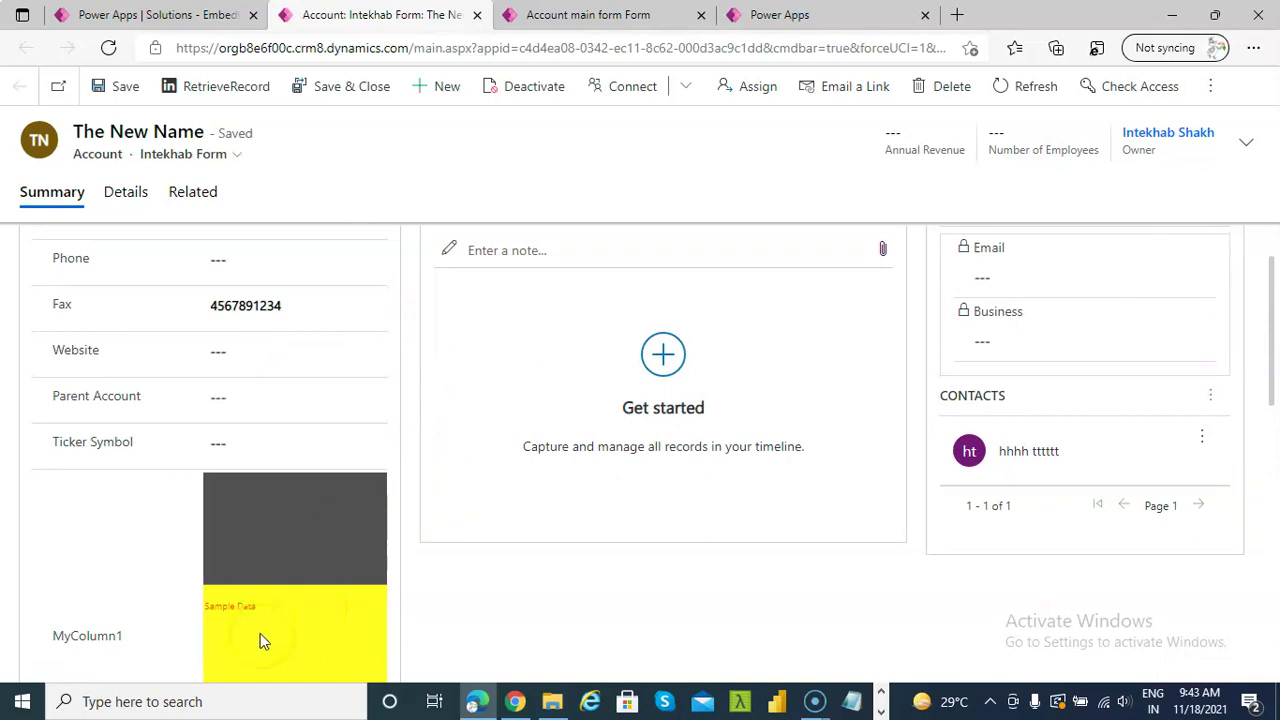
Play AppToEmbed on its own and compare it with the app embedded in the record's MyColumn1 field.
{"action": "left_click", "coordinate": [772, 14]}
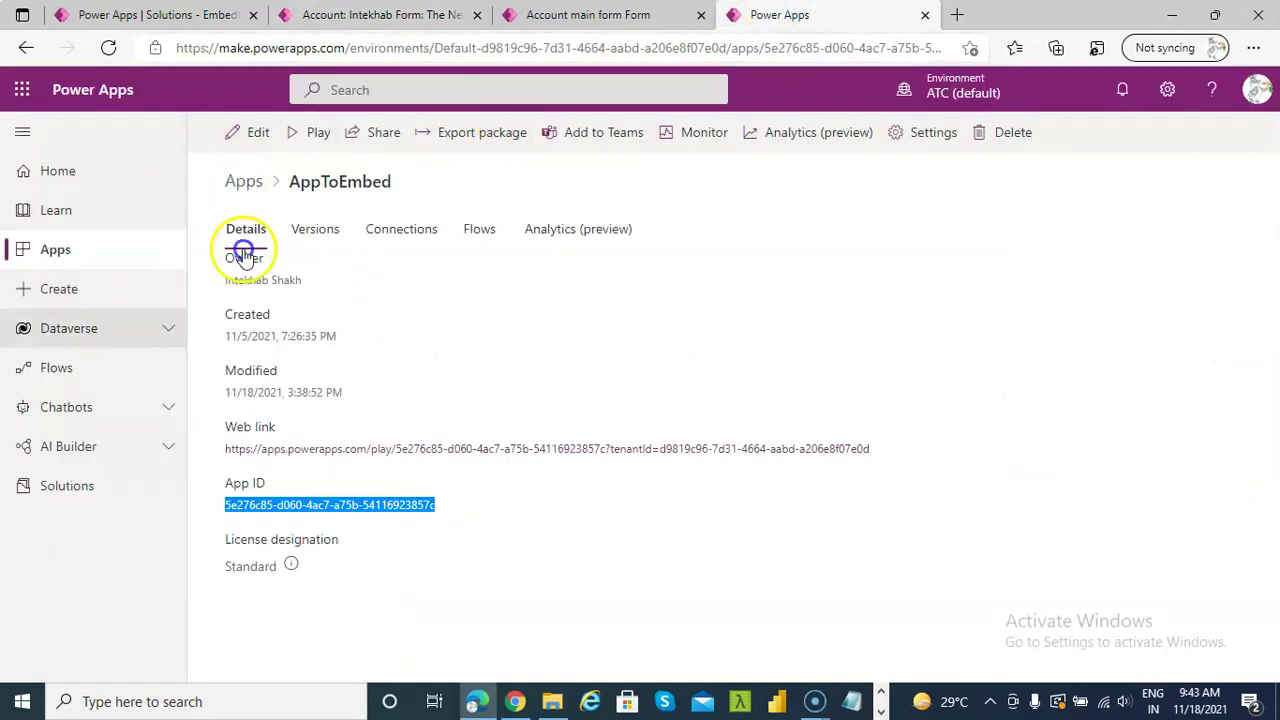
{"action": "left_click", "coordinate": [304, 134]}
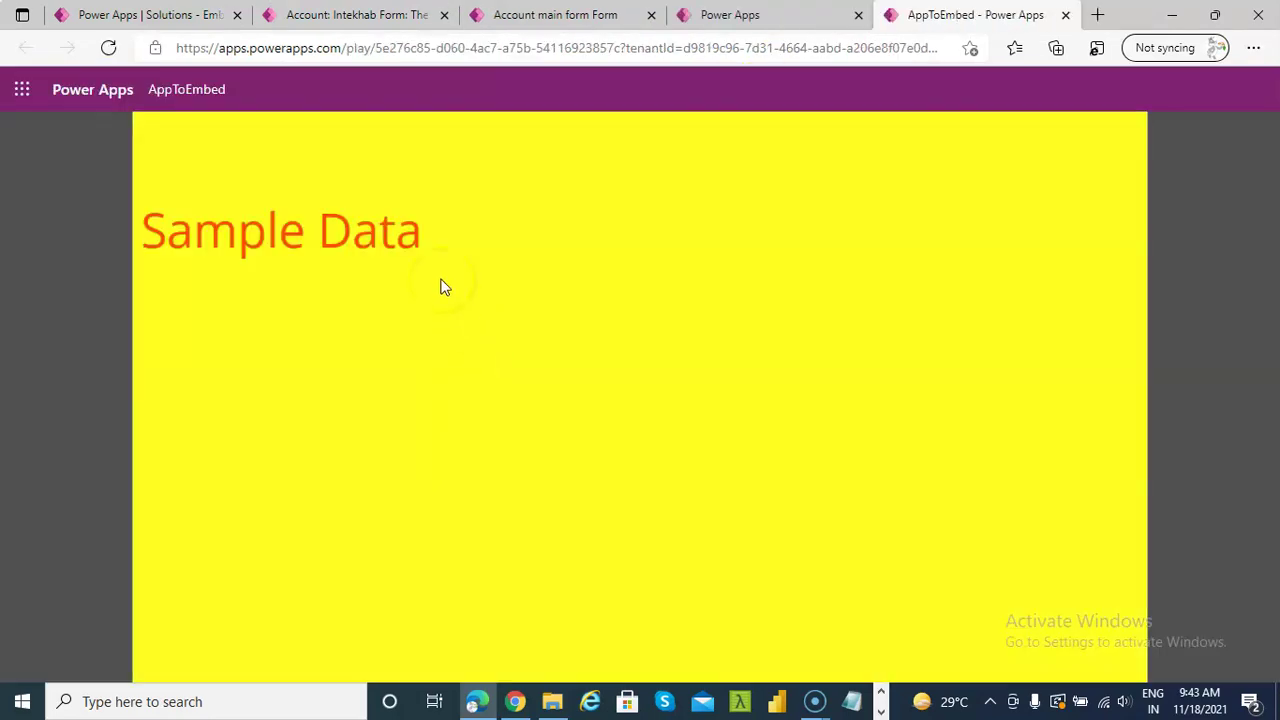
{"action": "left_click", "coordinate": [714, 14]}
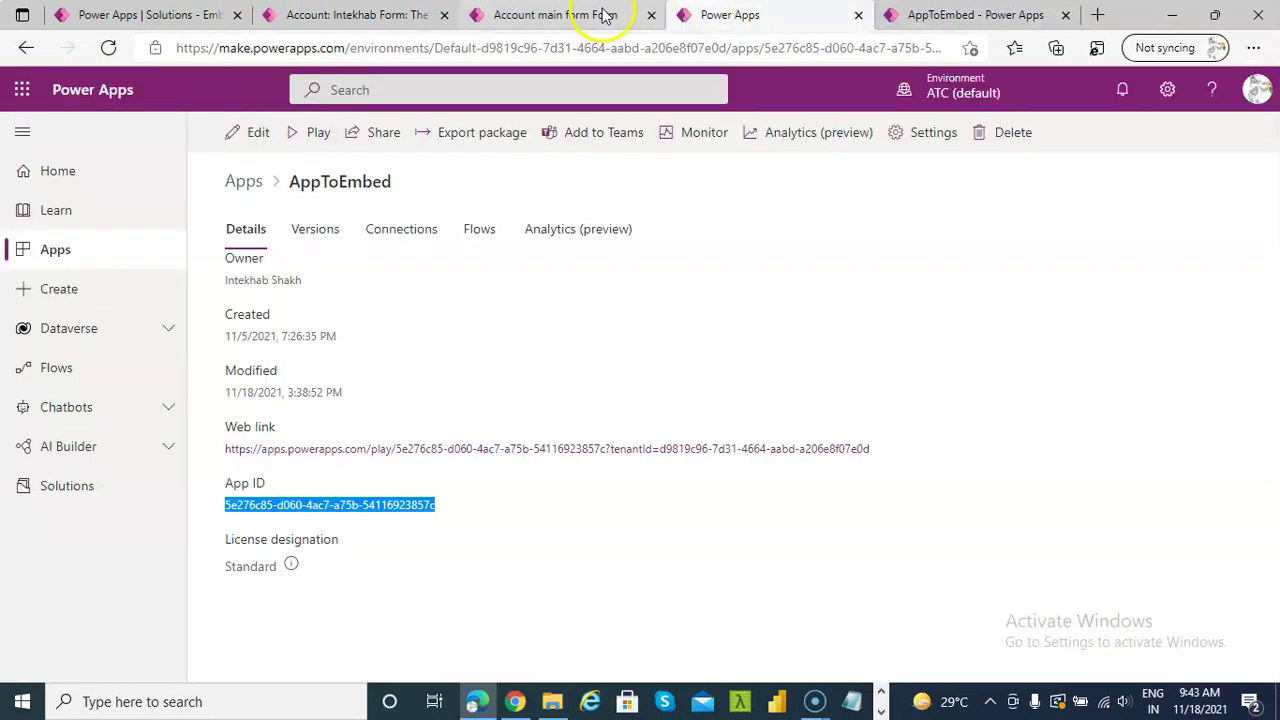
{"action": "left_click", "coordinate": [590, 14]}
{"action": "left_click", "coordinate": [340, 15]}
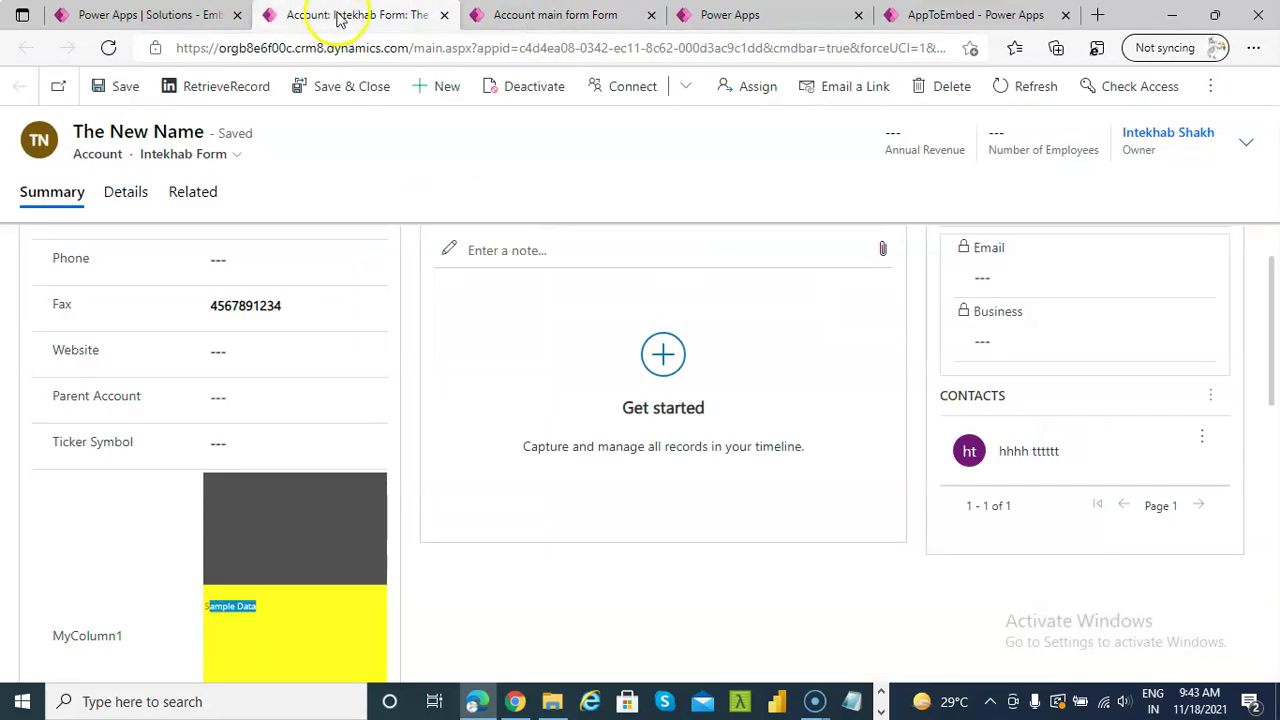
{"action": "scroll", "coordinate": [296, 595], "scroll_direction": "down", "scroll_amount": 2}
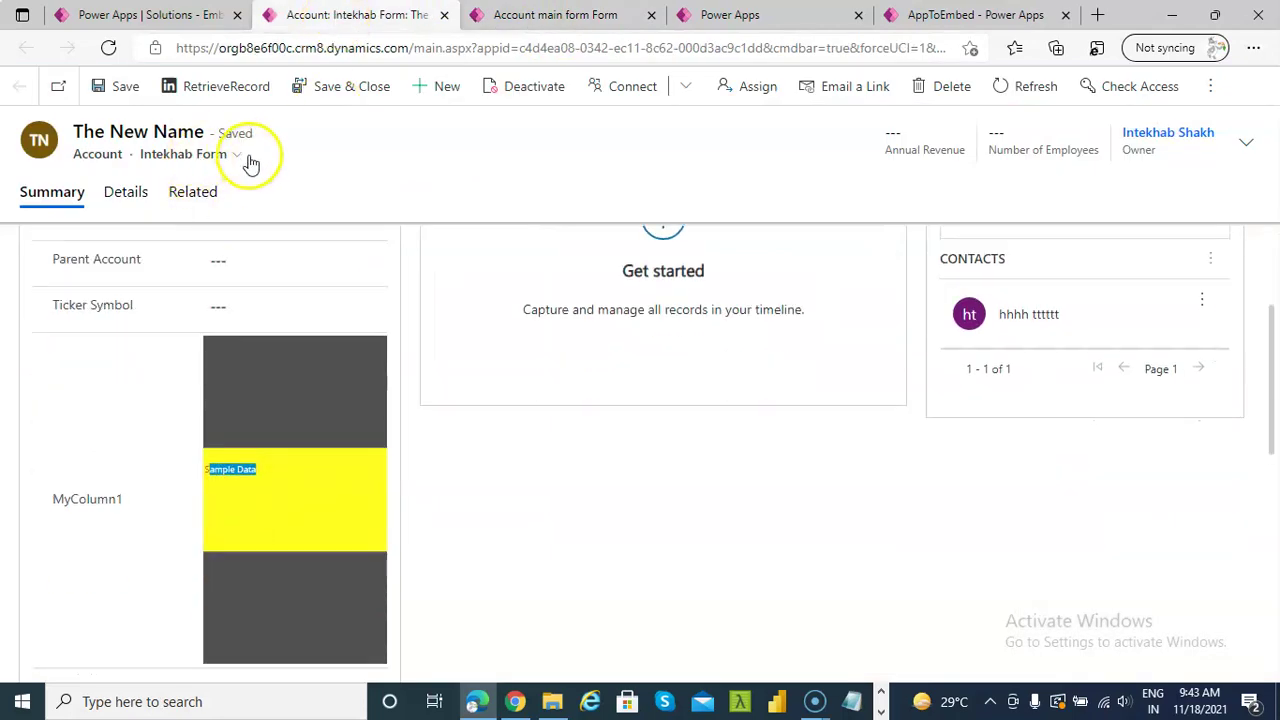
Display the account record in each of the two Account main forms to check for an embedded canvas app.
{"action": "left_click", "coordinate": [237, 154]}
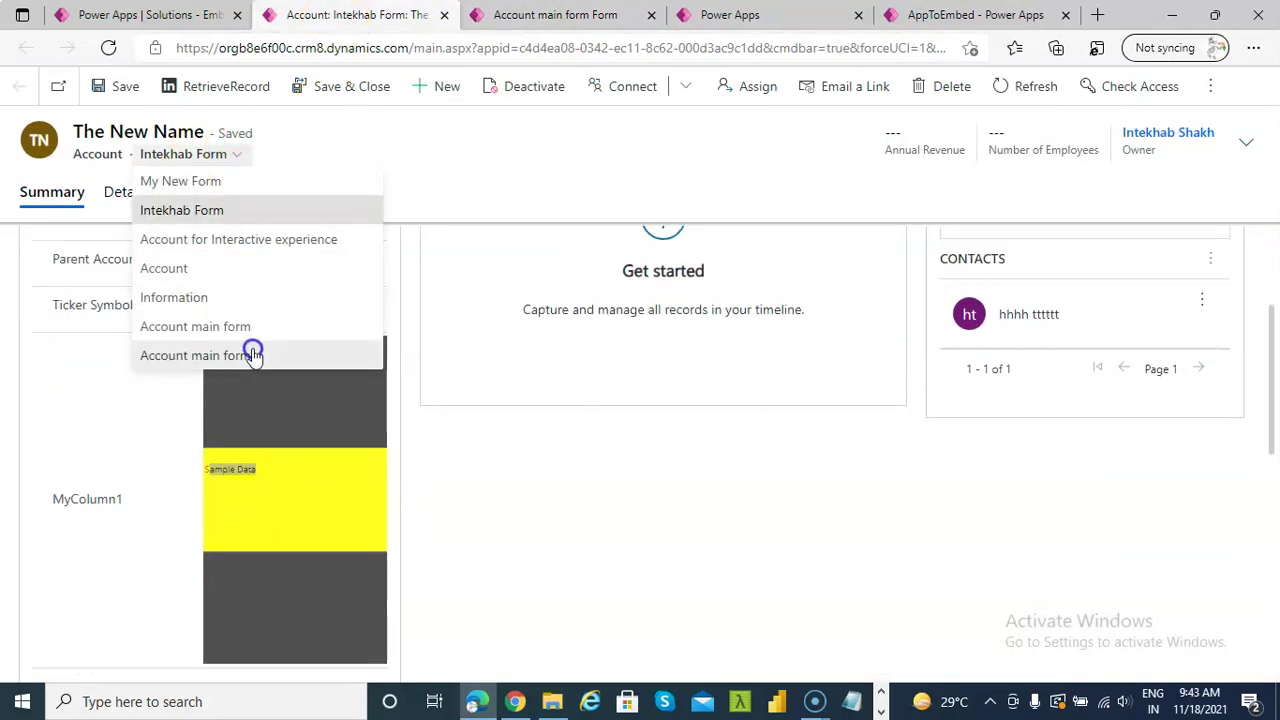
{"action": "left_click", "coordinate": [202, 333]}
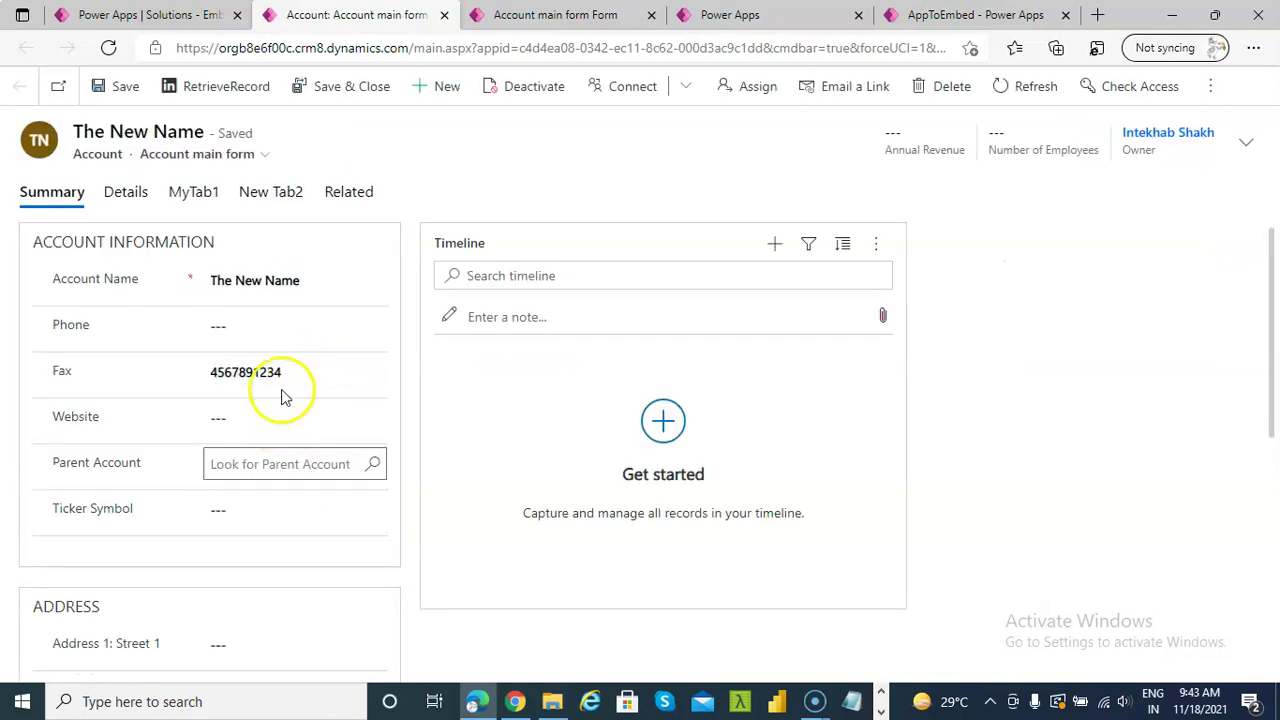
{"action": "left_click", "coordinate": [265, 152]}
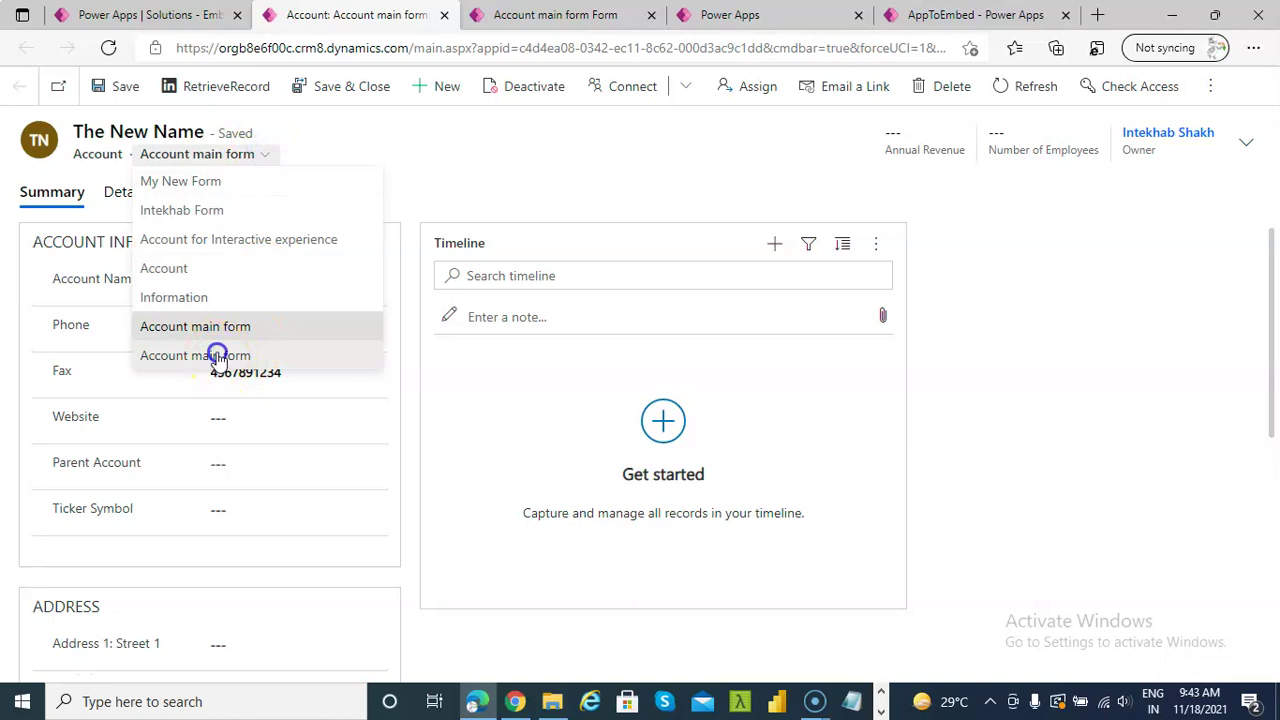
{"action": "left_click", "coordinate": [177, 355]}
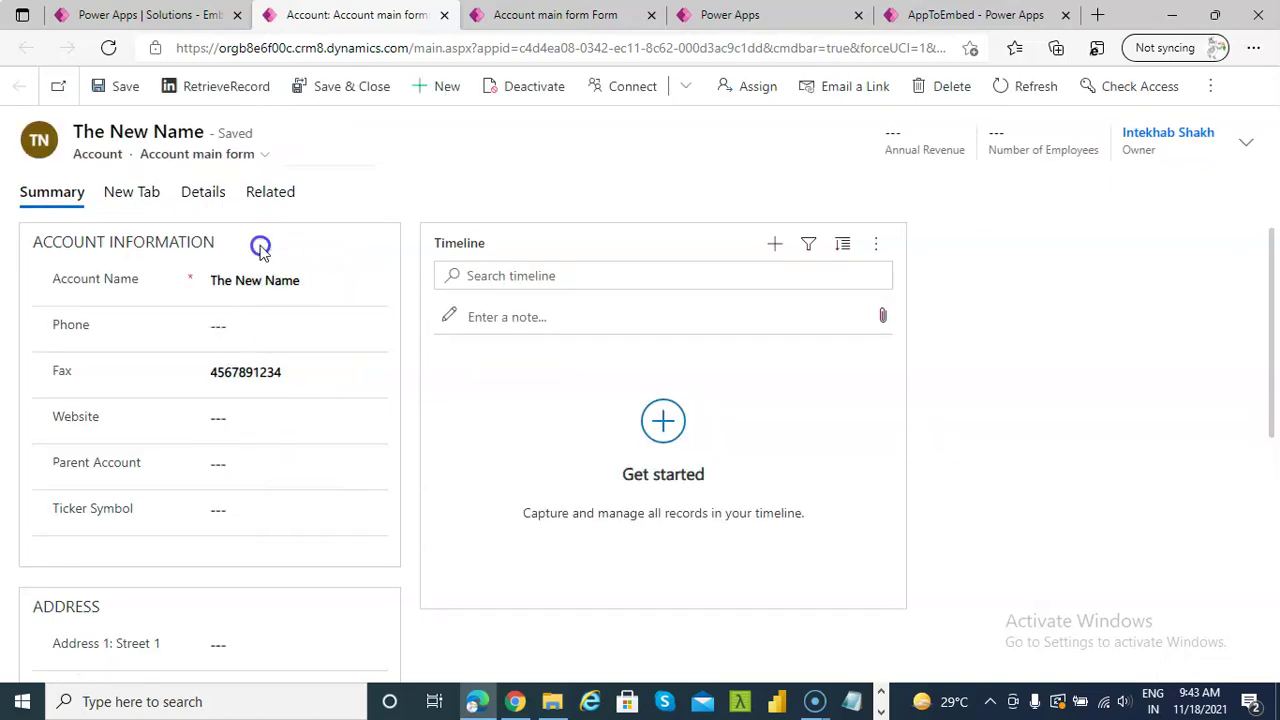
Switch the record back to the custom form listed below My New Form and bring MyColumn1 into view.
{"action": "left_click", "coordinate": [260, 160]}
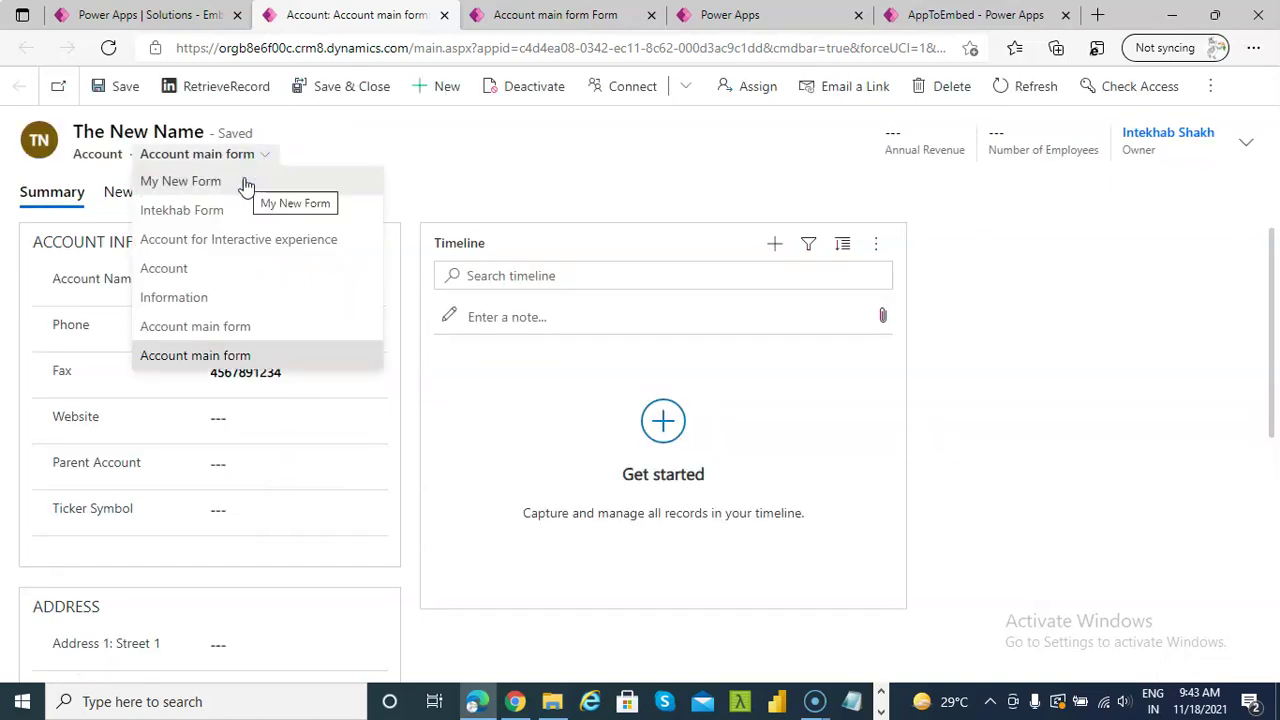
{"action": "left_click", "coordinate": [220, 211]}
{"action": "scroll", "coordinate": [262, 528], "scroll_direction": "down", "scroll_amount": 2}
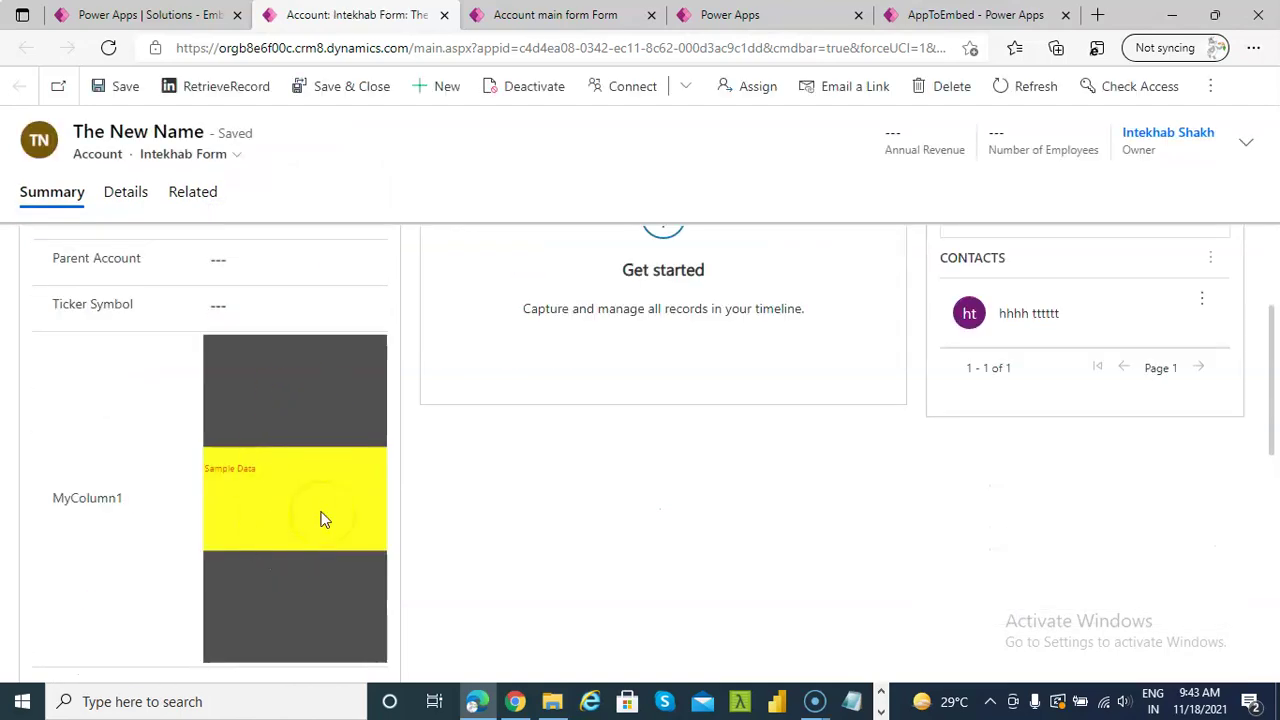
Dismiss the record-editing notice in the solution, view the Account table's forms there, and return to the account record.
{"action": "left_click", "coordinate": [203, 17]}
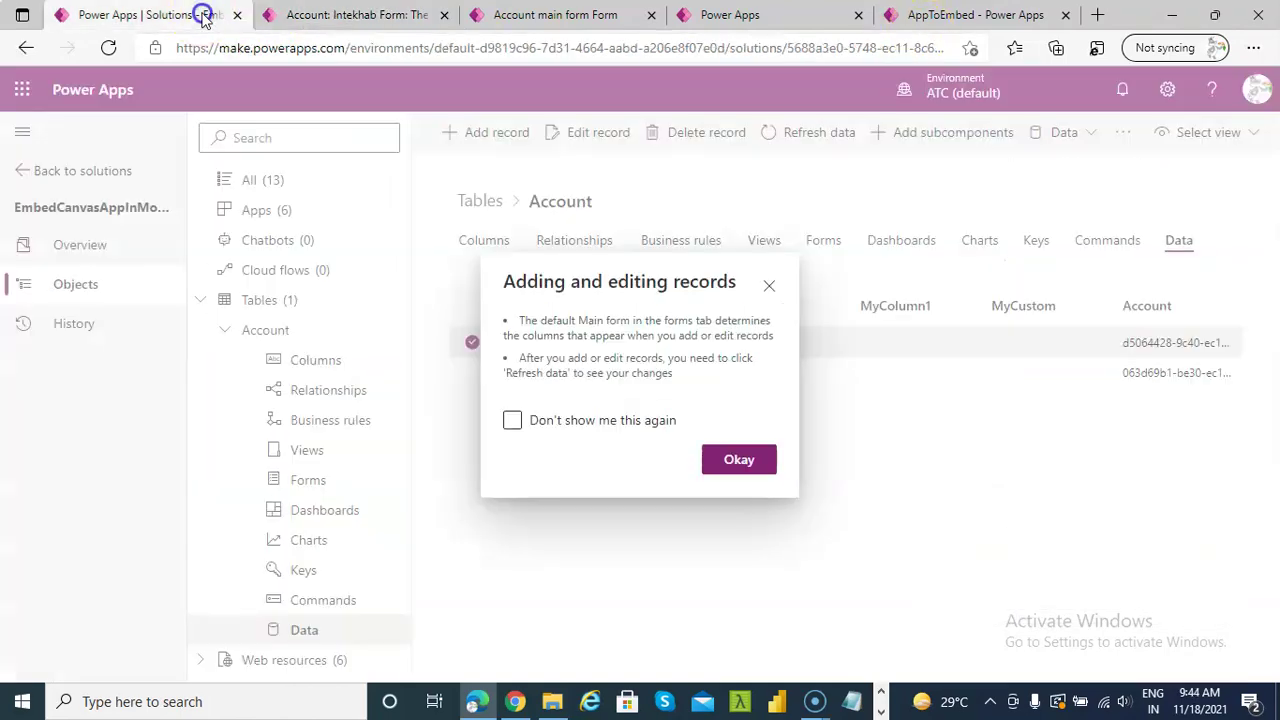
{"action": "left_click", "coordinate": [739, 459]}
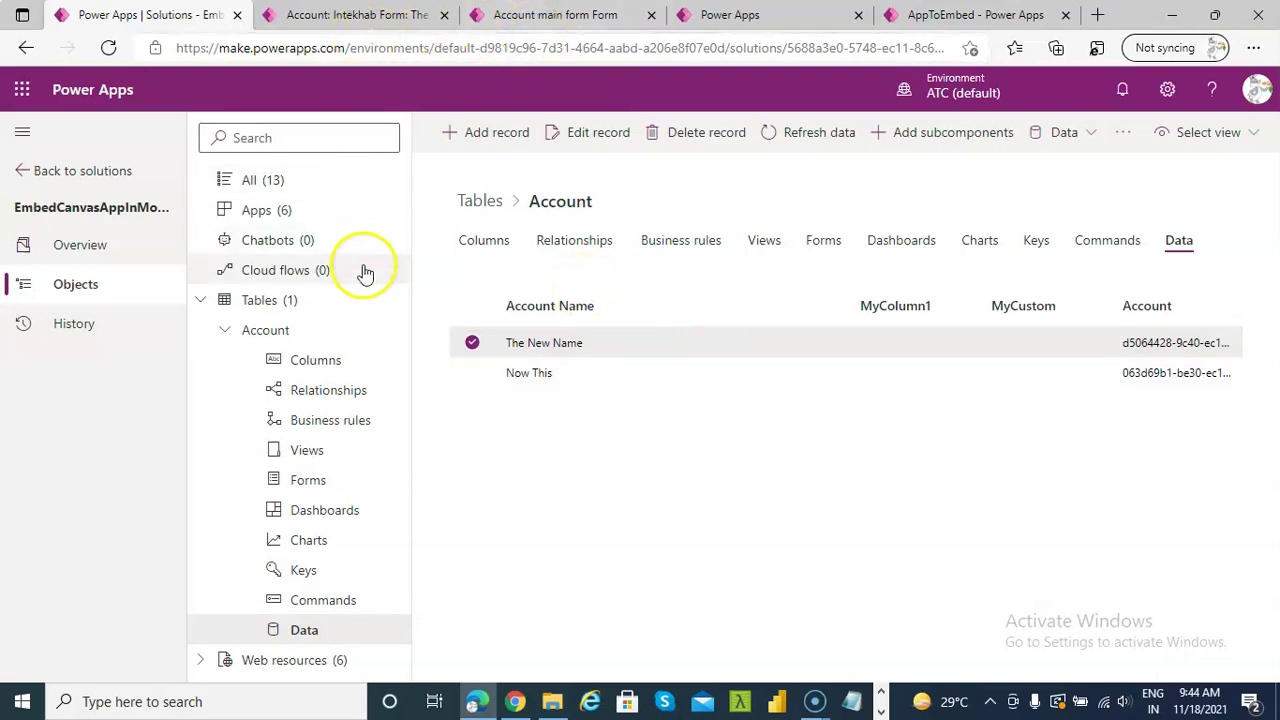
{"action": "left_click", "coordinate": [824, 248]}
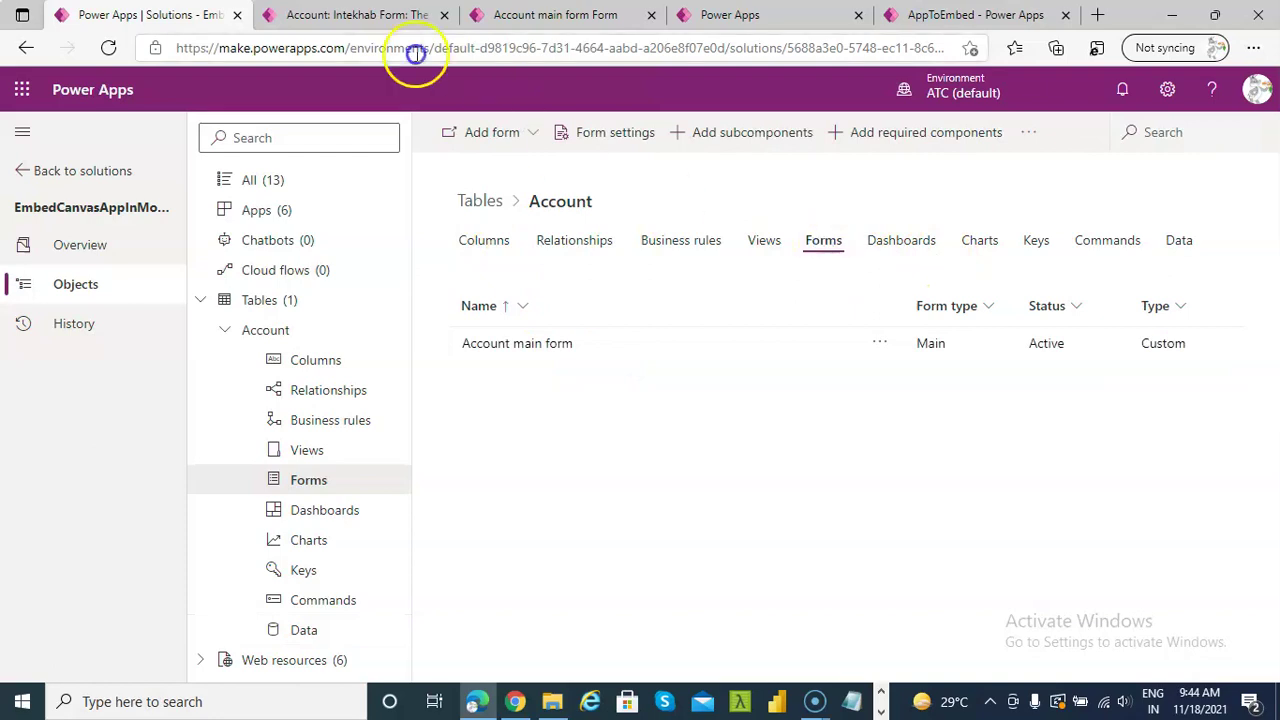
{"action": "left_click", "coordinate": [334, 15]}
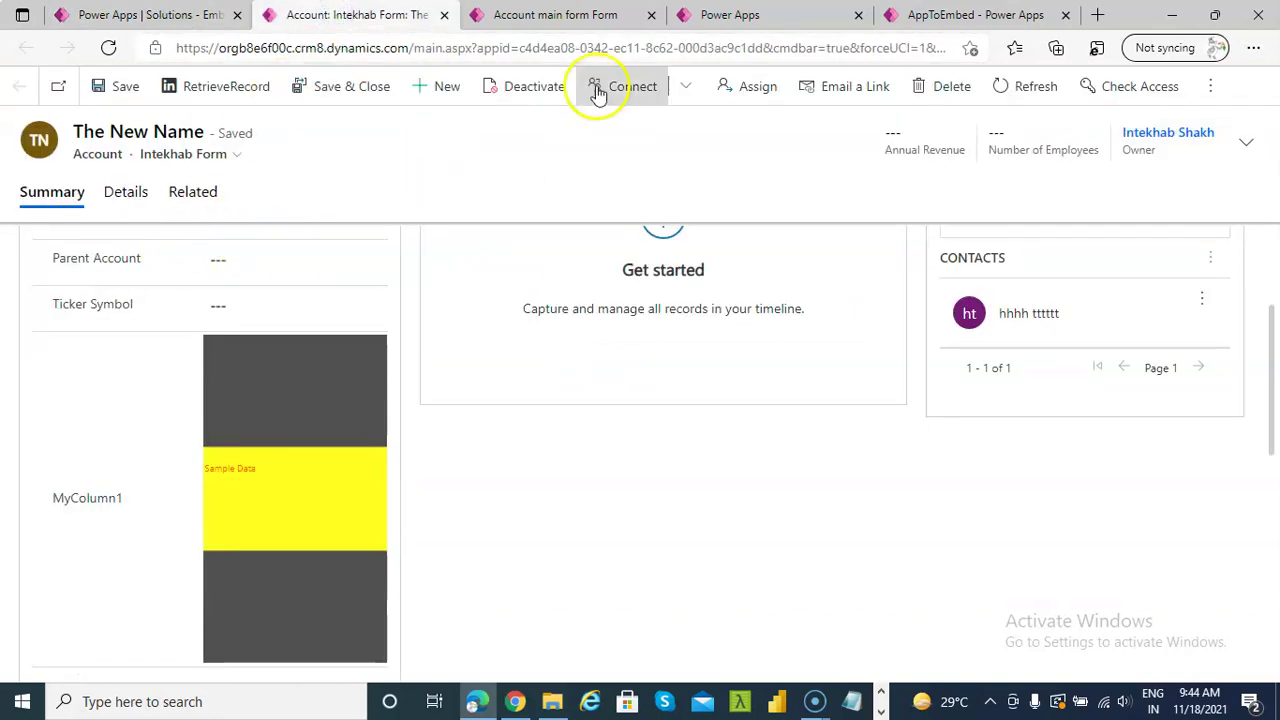
List all forms of the Account table from the environment's Dataverse tables.
{"action": "left_click", "coordinate": [752, 15]}
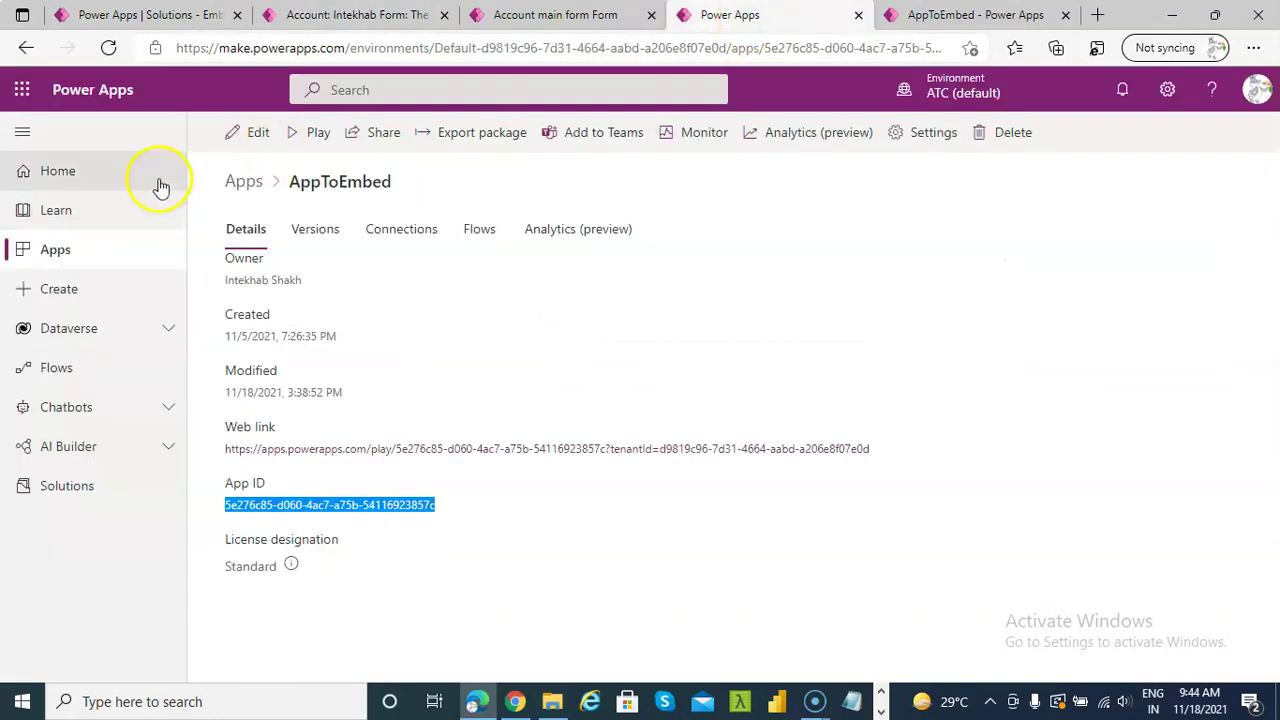
{"action": "left_click", "coordinate": [60, 330]}
{"action": "left_click", "coordinate": [58, 368]}
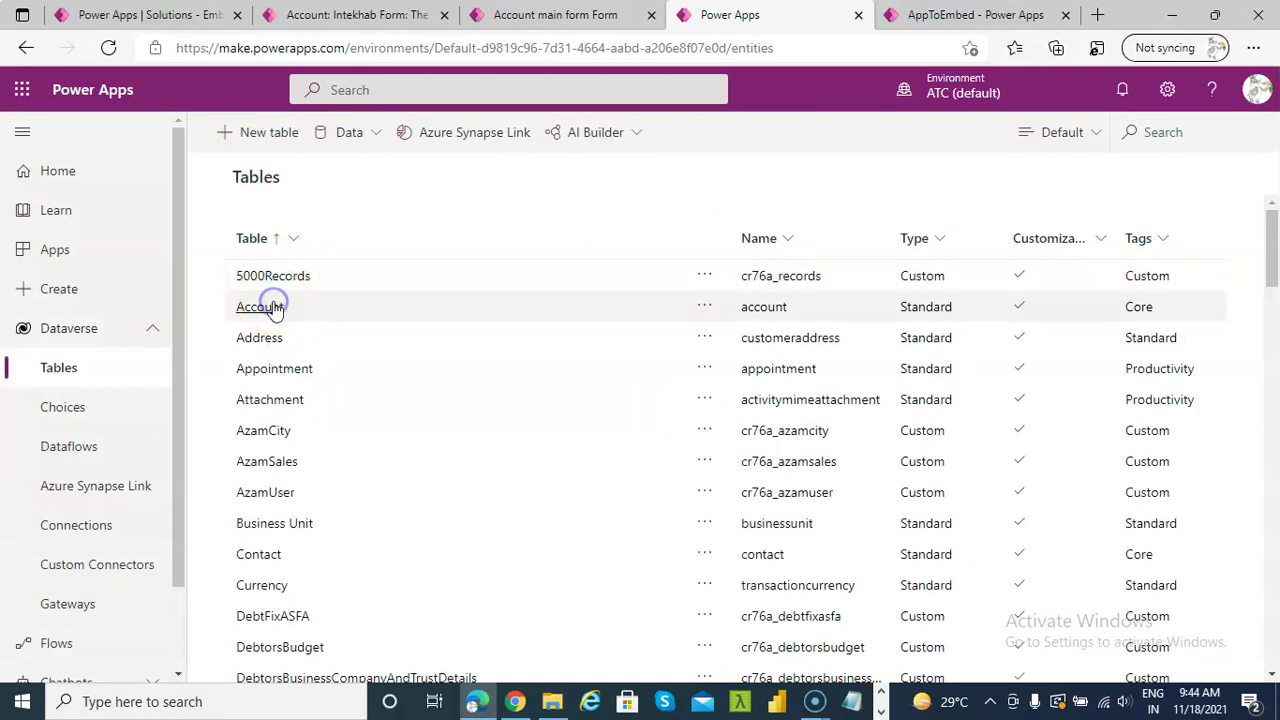
{"action": "left_click", "coordinate": [262, 307]}
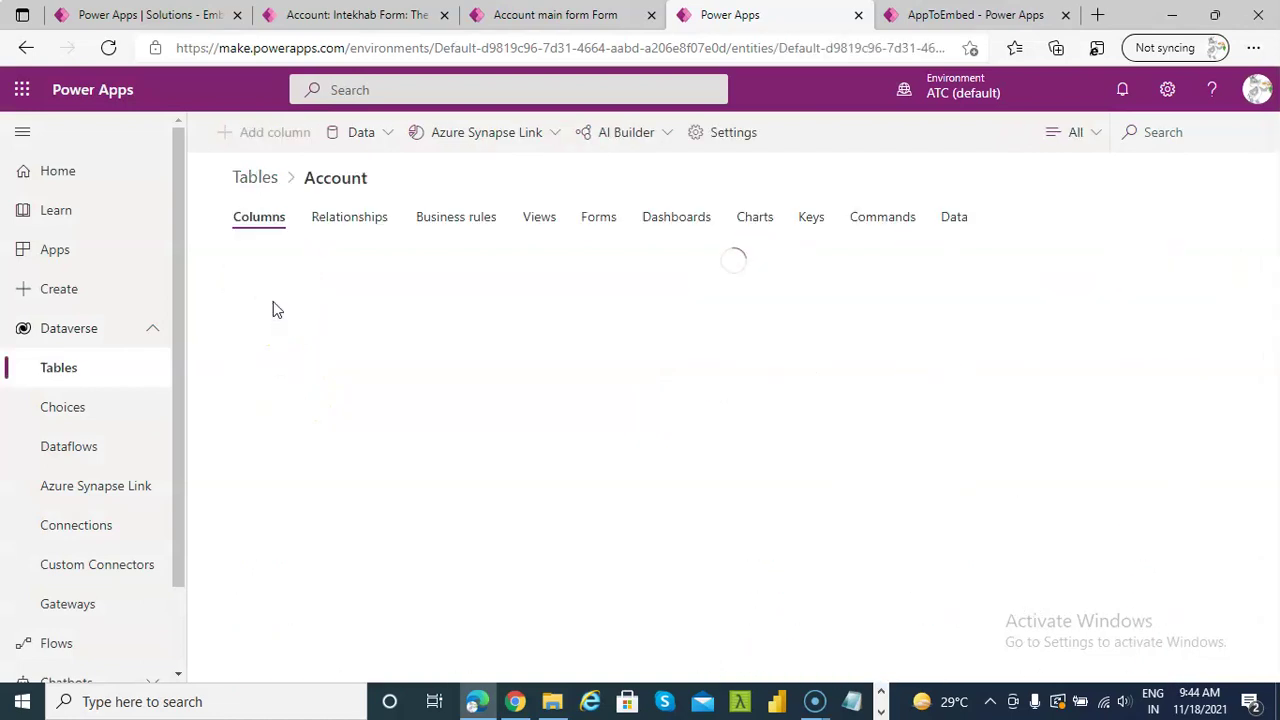
{"action": "left_click", "coordinate": [606, 222]}
{"action": "left_click", "coordinate": [595, 288]}
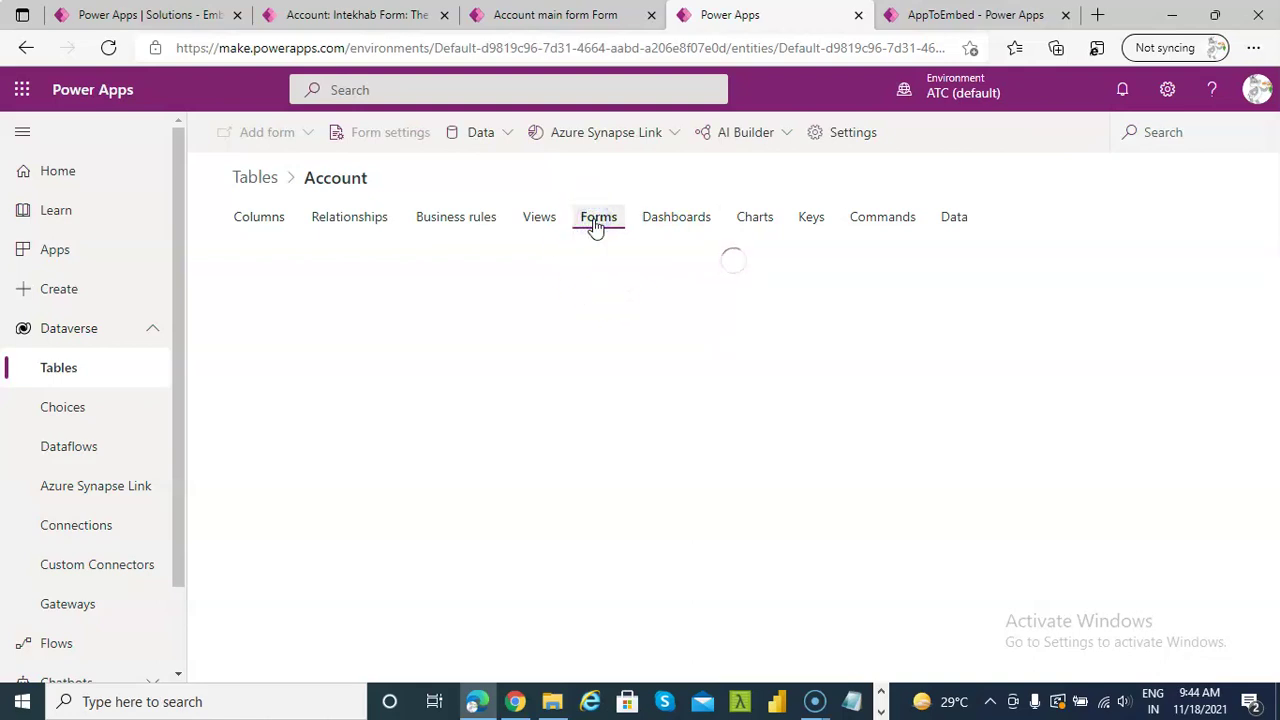
{"action": "left_click", "coordinate": [800, 312]}
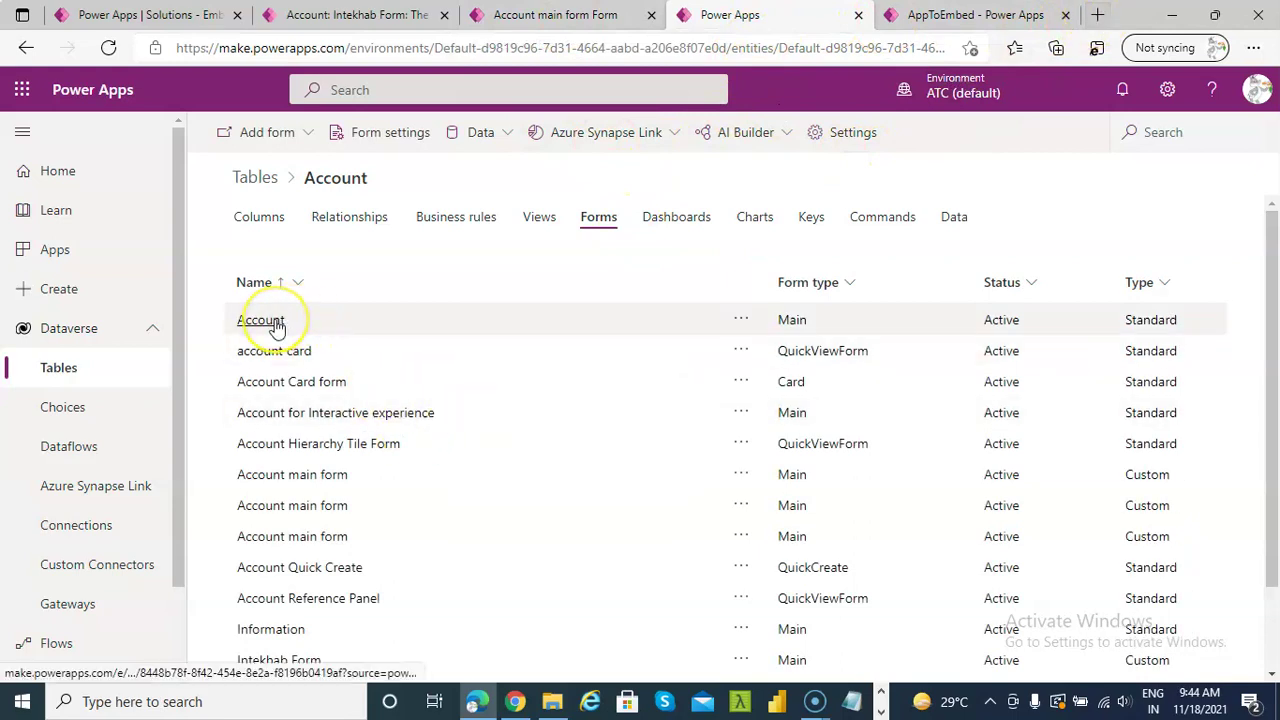
Open the custom main form listed just above My New Form for editing in a new tab and switch it to the classic designer.
{"action": "scroll", "coordinate": [483, 451], "scroll_direction": "down", "scroll_amount": 2}
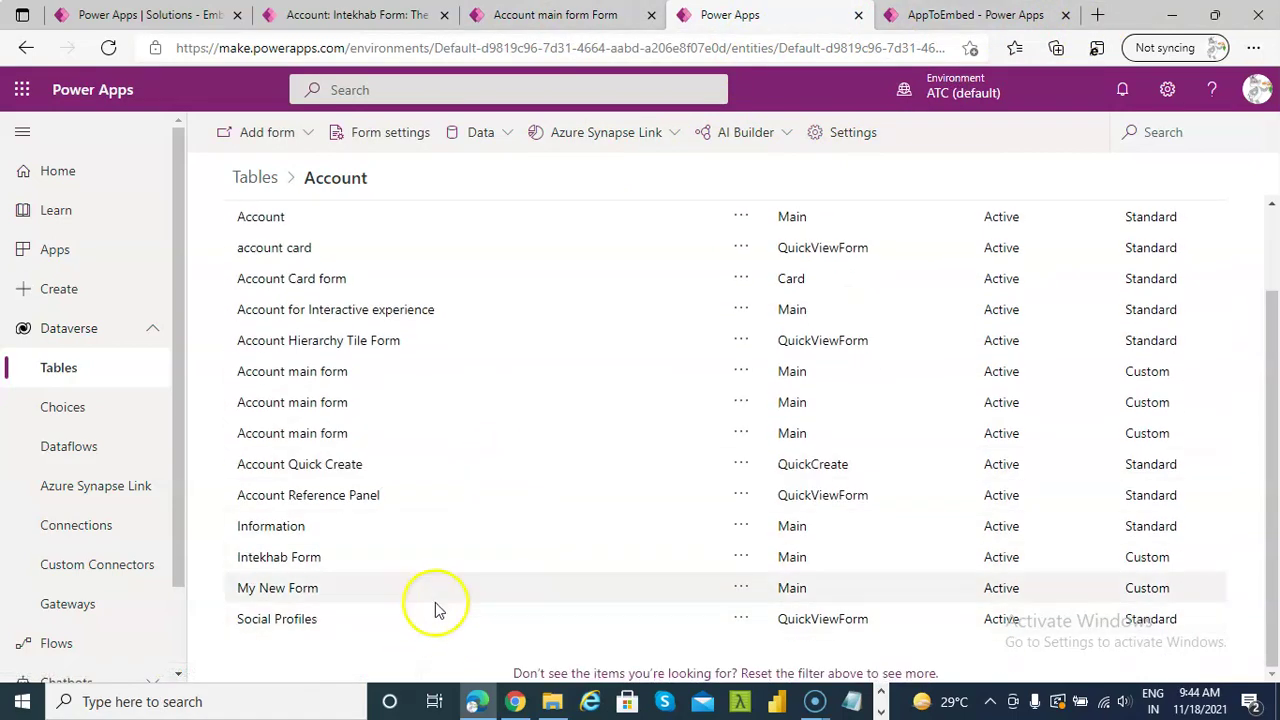
{"action": "left_click", "coordinate": [737, 557]}
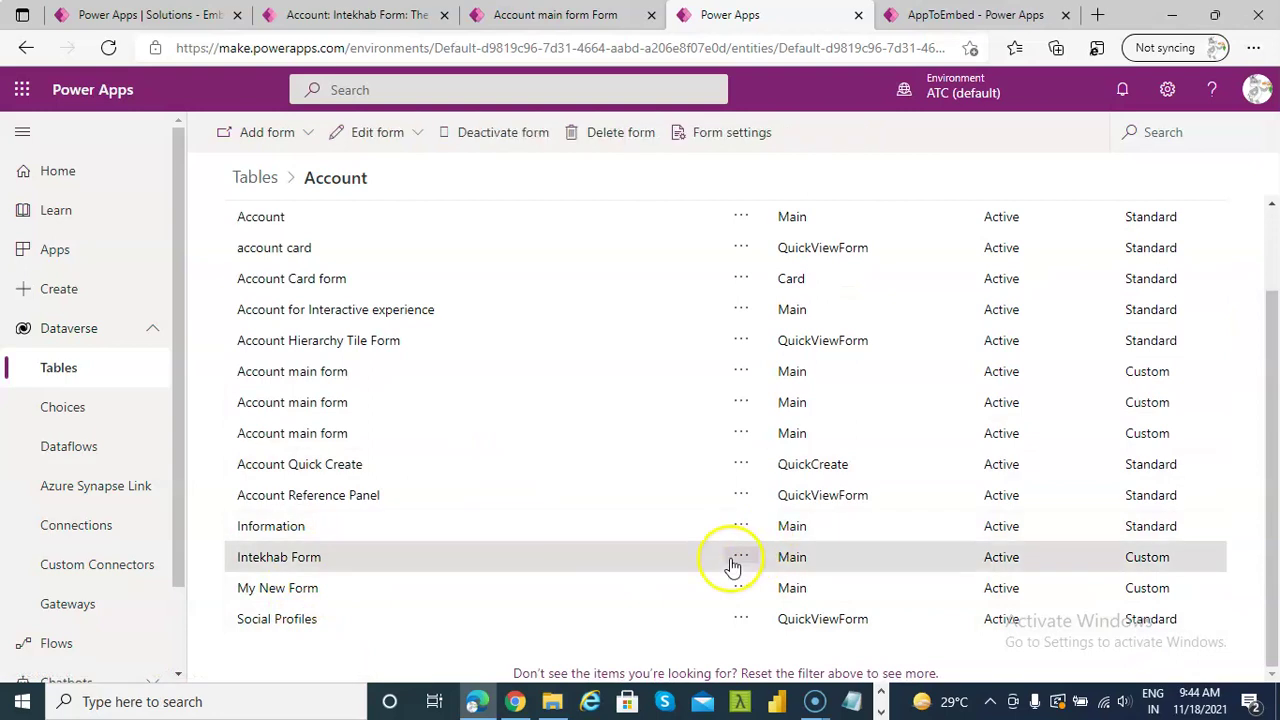
{"action": "mouse_move", "coordinate": [850, 429]}
{"action": "left_click", "coordinate": [986, 429]}
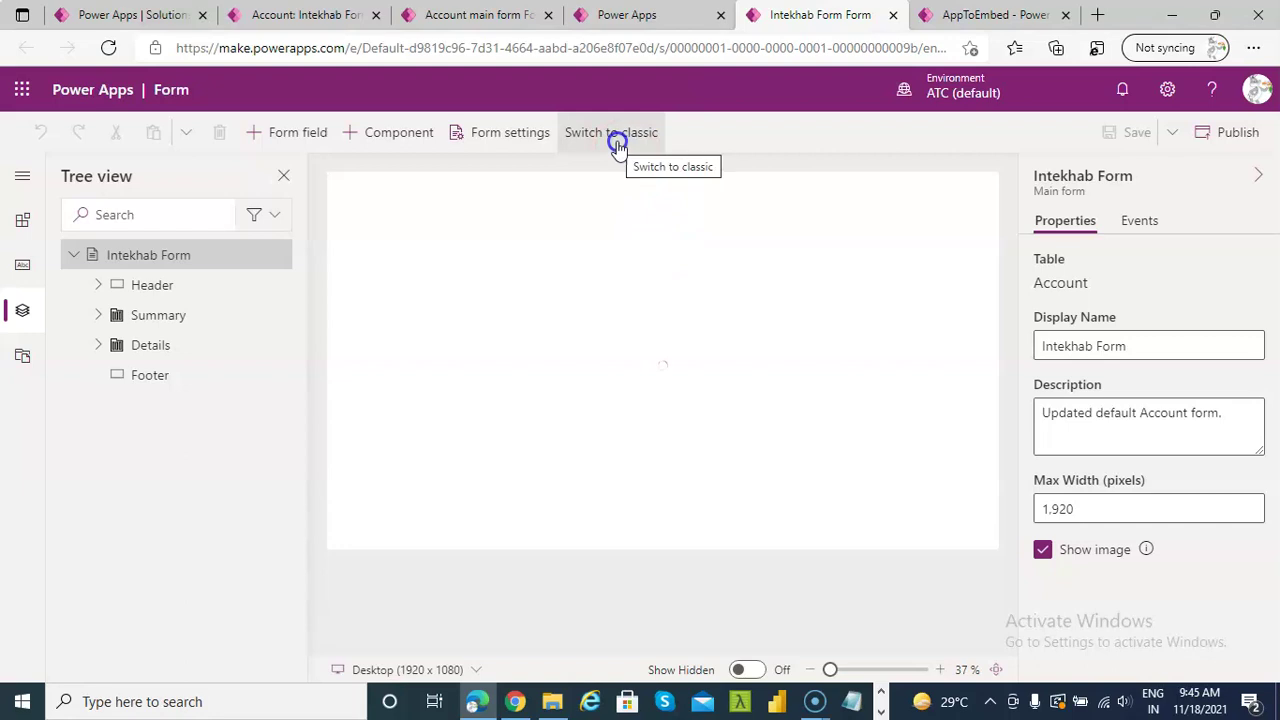
{"action": "left_click", "coordinate": [612, 133]}
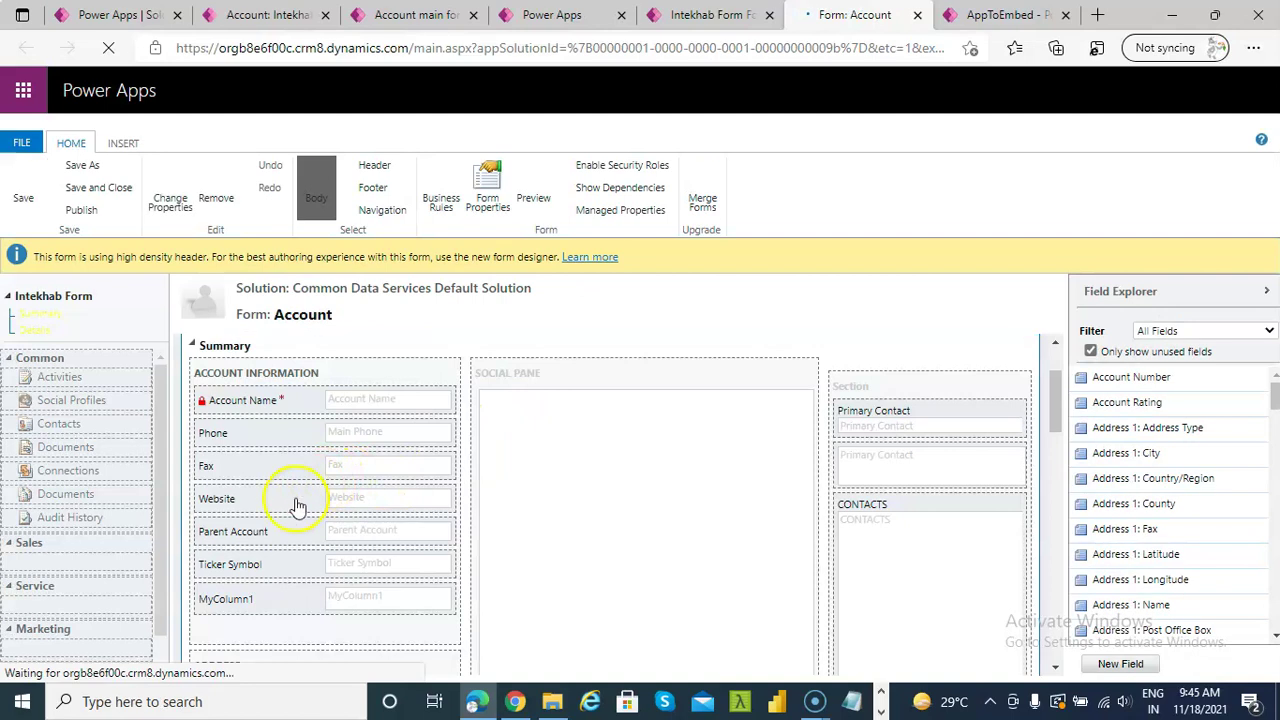
Review the Canvas app control settings in MyColumn1's field properties, then close them without changes.
{"action": "left_click", "coordinate": [266, 601]}
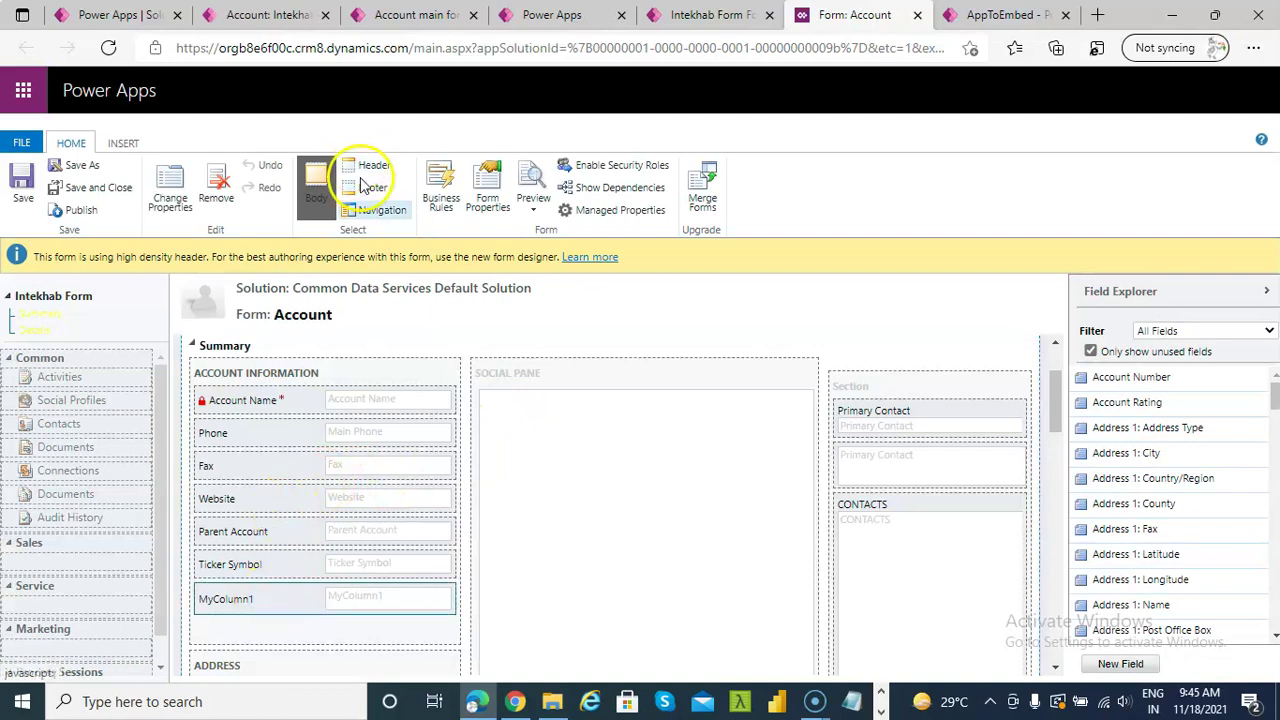
{"action": "left_click", "coordinate": [172, 193]}
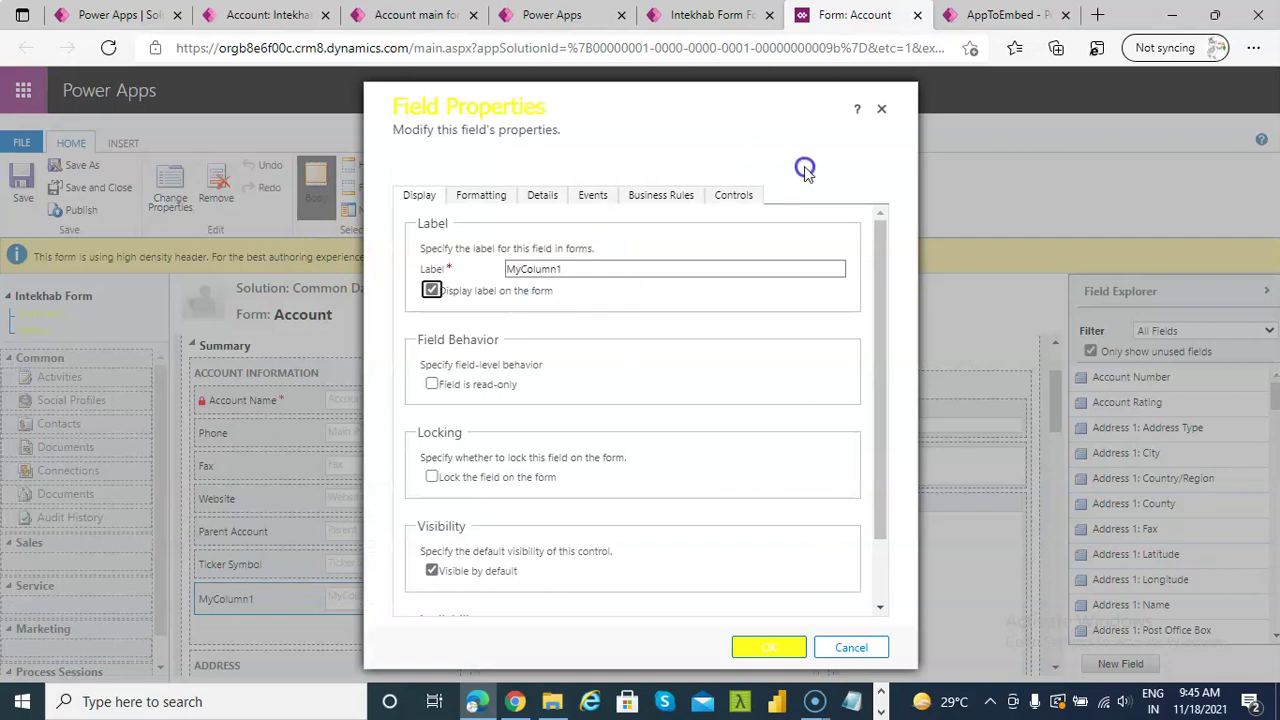
{"action": "left_click", "coordinate": [738, 195]}
{"action": "left_click", "coordinate": [517, 285]}
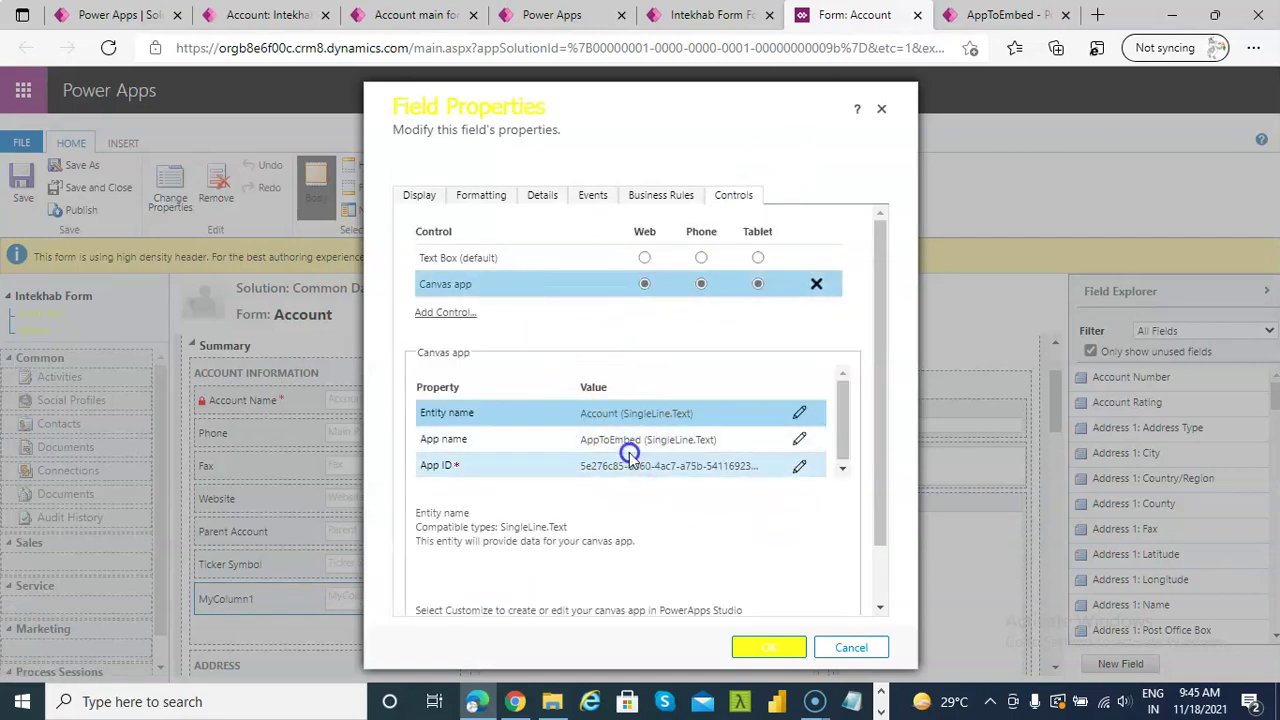
{"action": "left_click", "coordinate": [845, 650]}
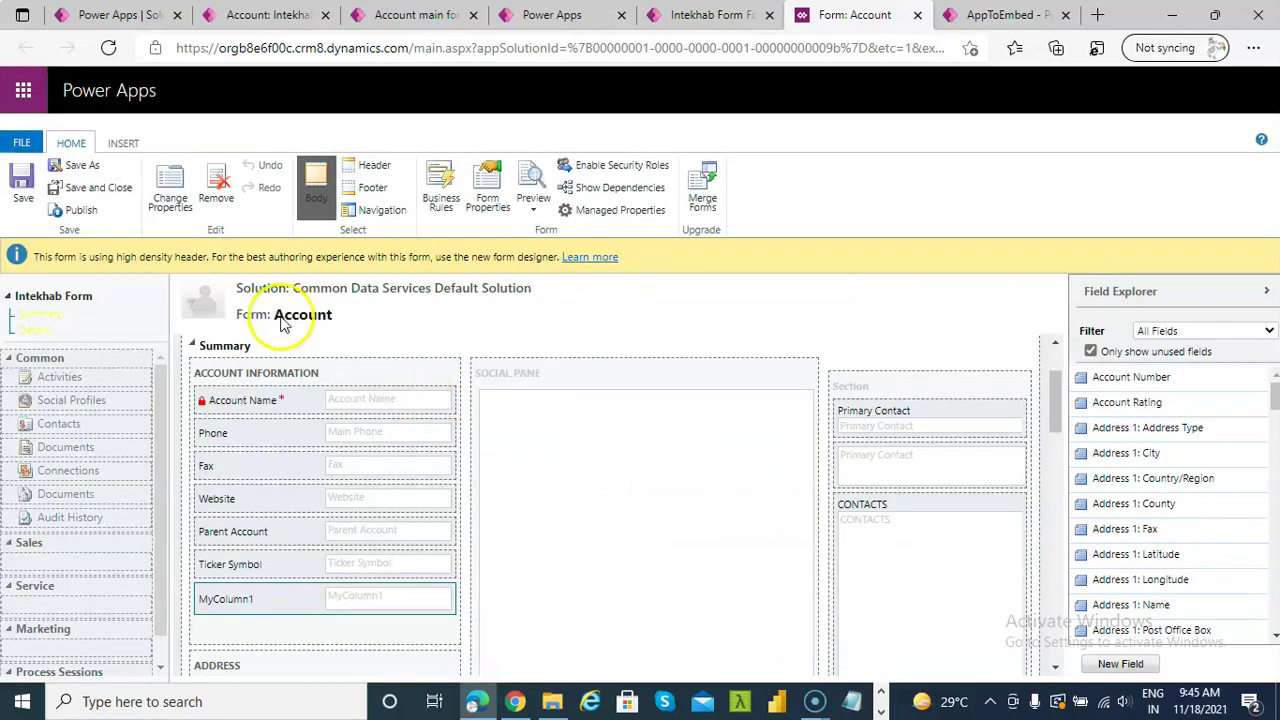